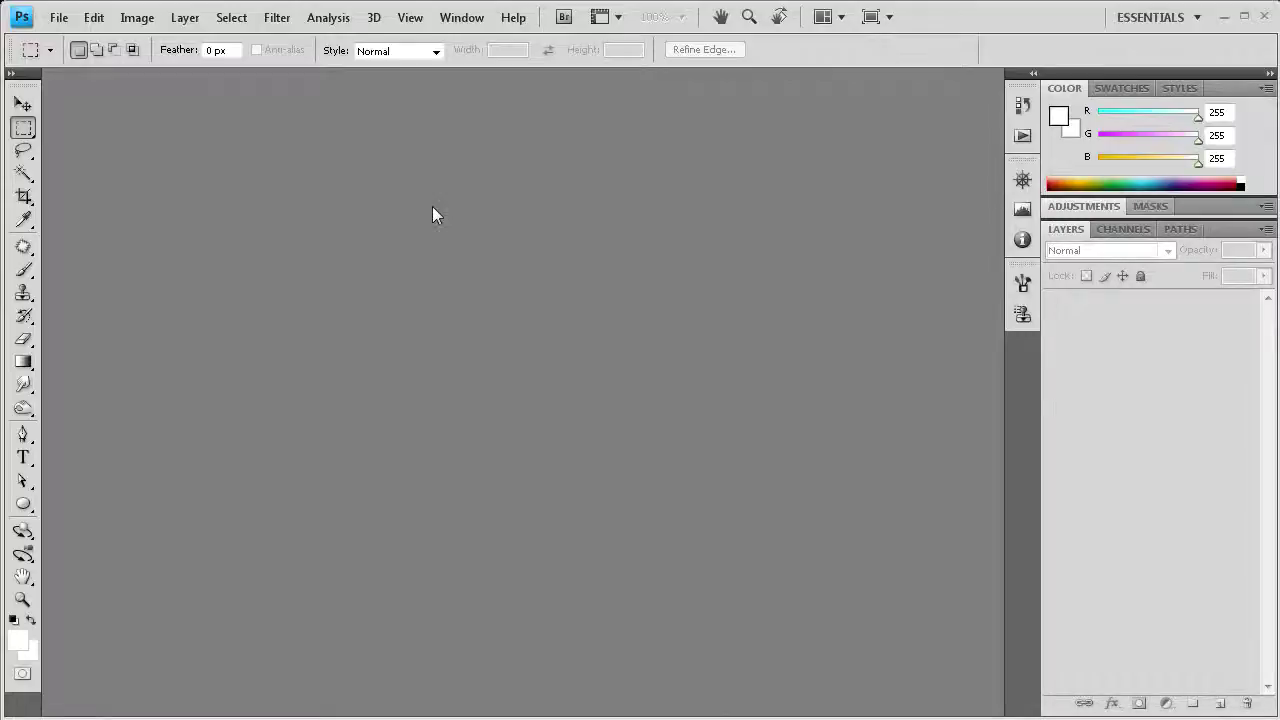
Create a new 500 × 500 pixel Untitled-1 document with a transparent background
click(59, 17)
click(75, 45)
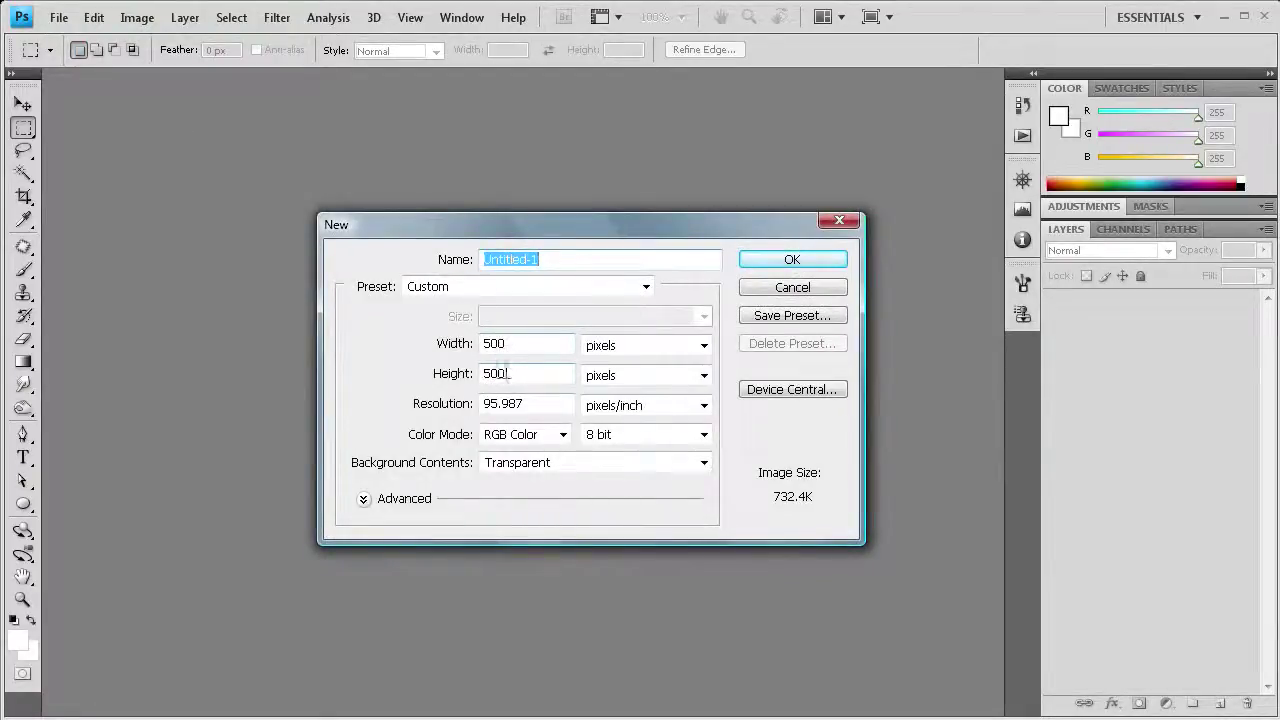
click(790, 261)
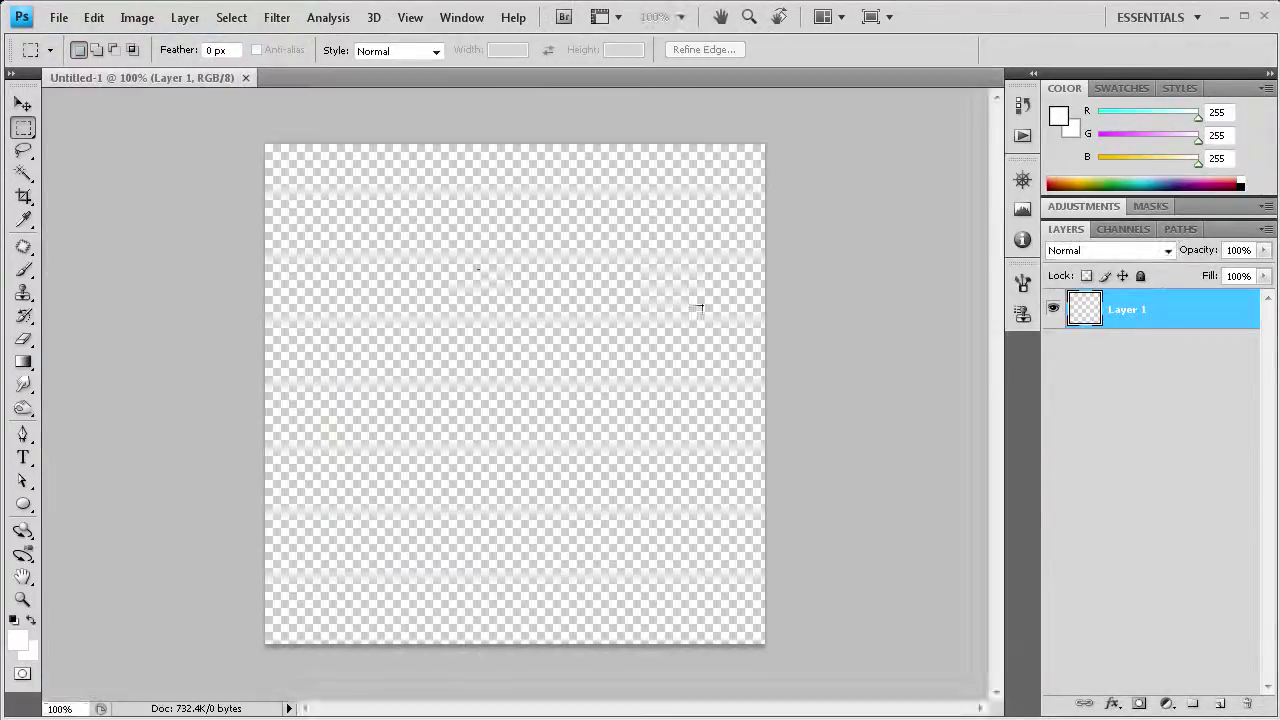
Reset the default black and white colours and fill Layer 1 with black
click(15, 620)
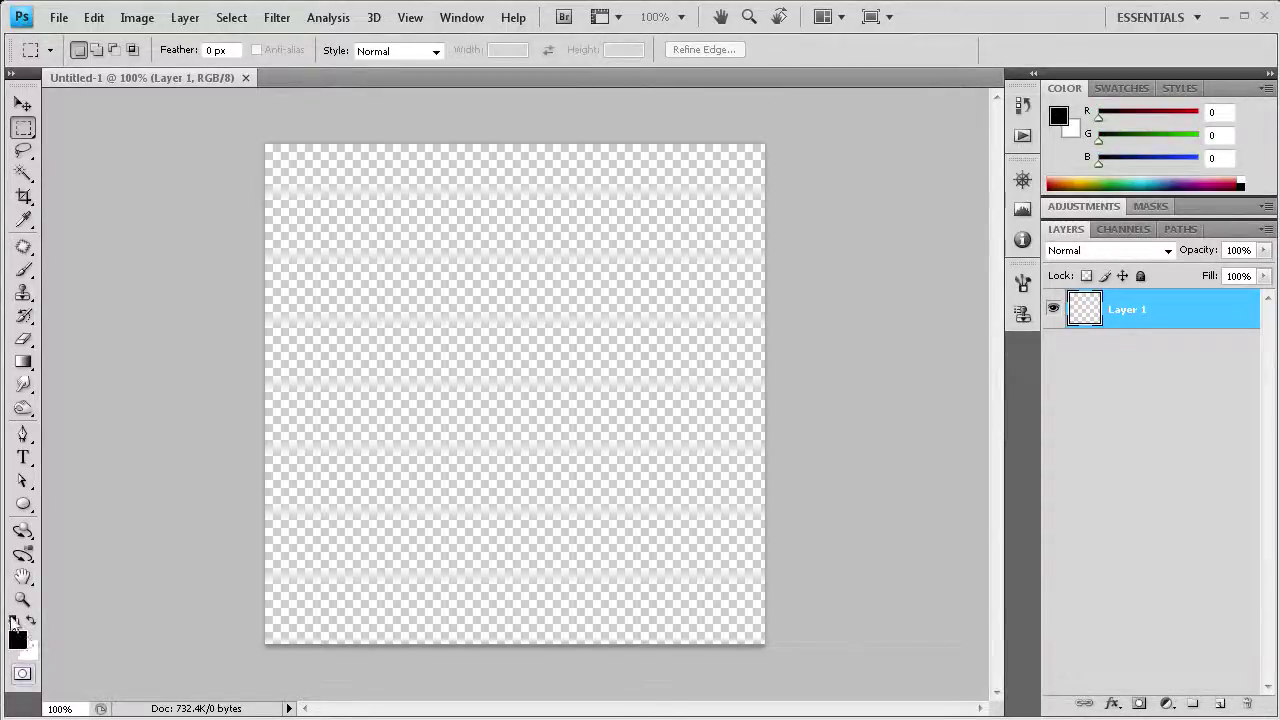
key(alt+BackSpace)
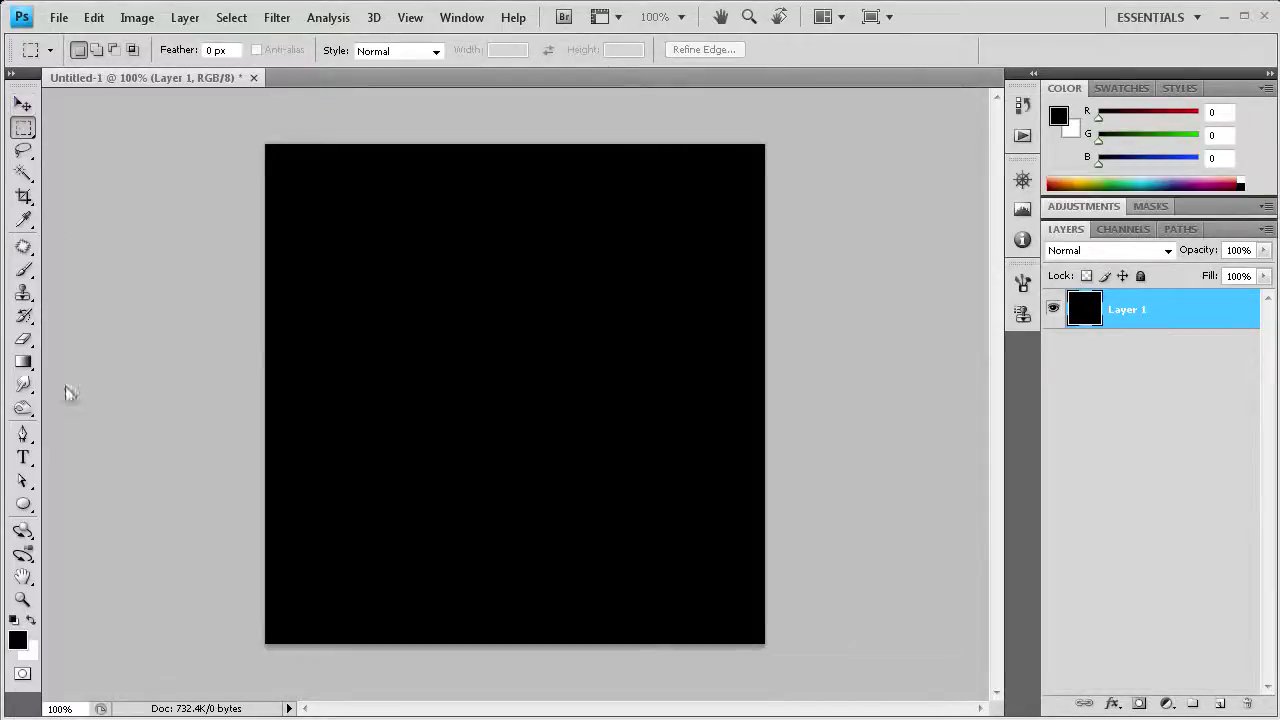
Set the Ellipse tool colour to blue #0574d2 (R5 G116 B210)
click(24, 505)
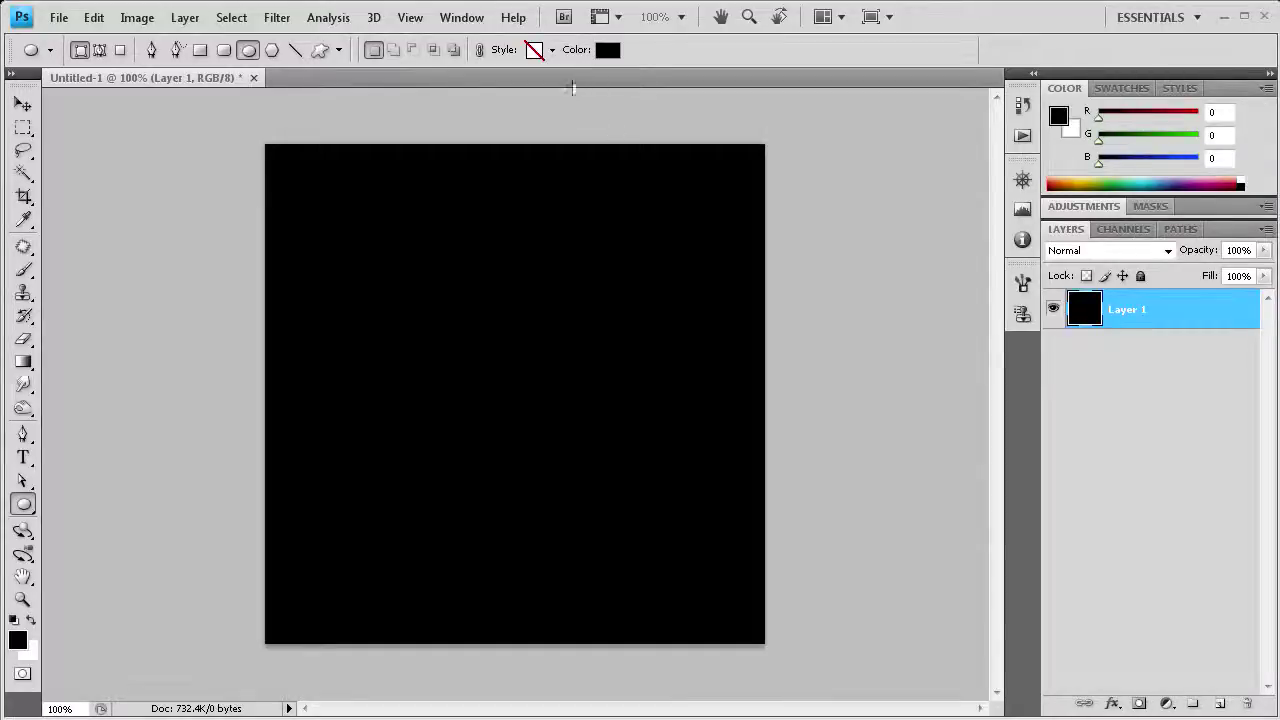
click(607, 49)
click(924, 413)
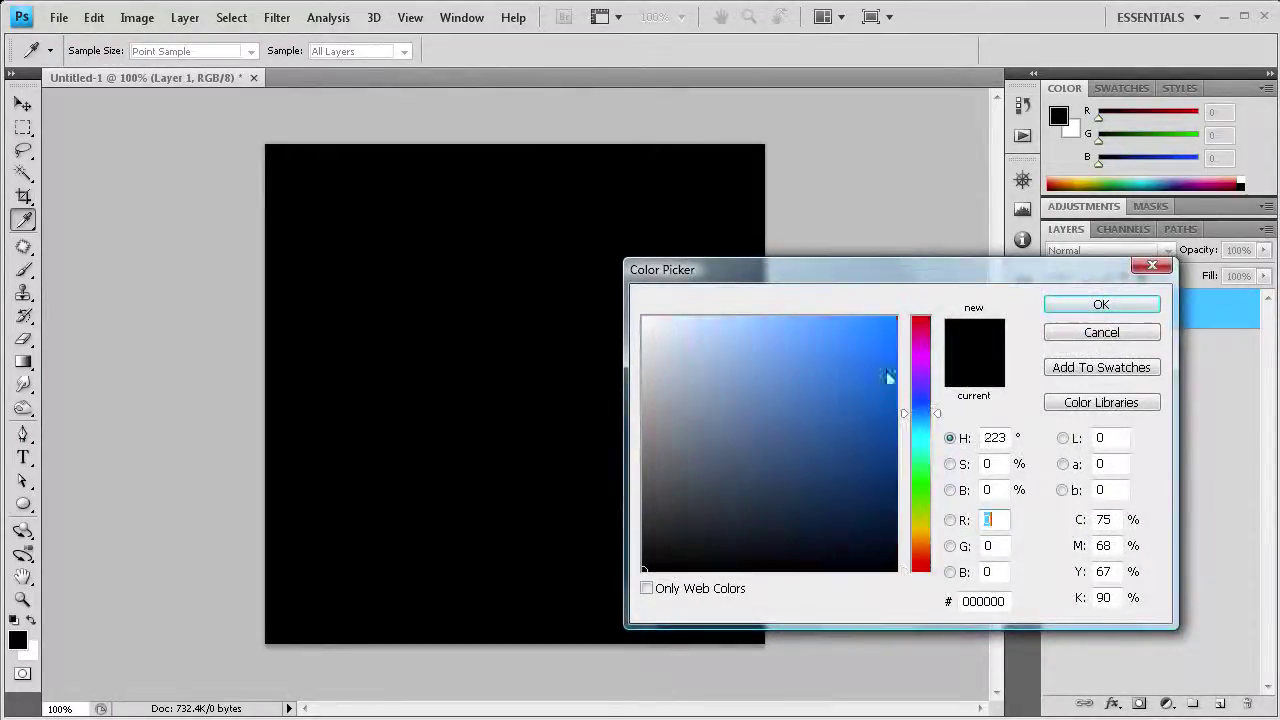
drag(905, 409, 909, 424)
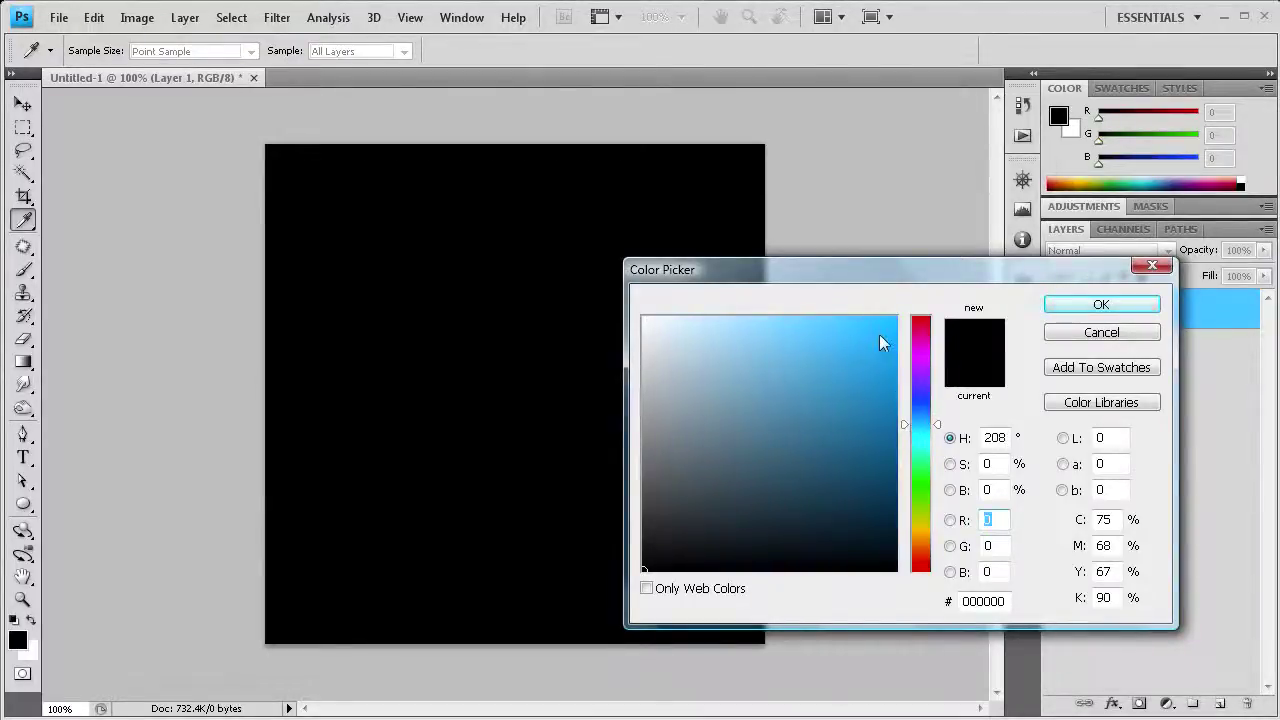
drag(884, 336, 891, 361)
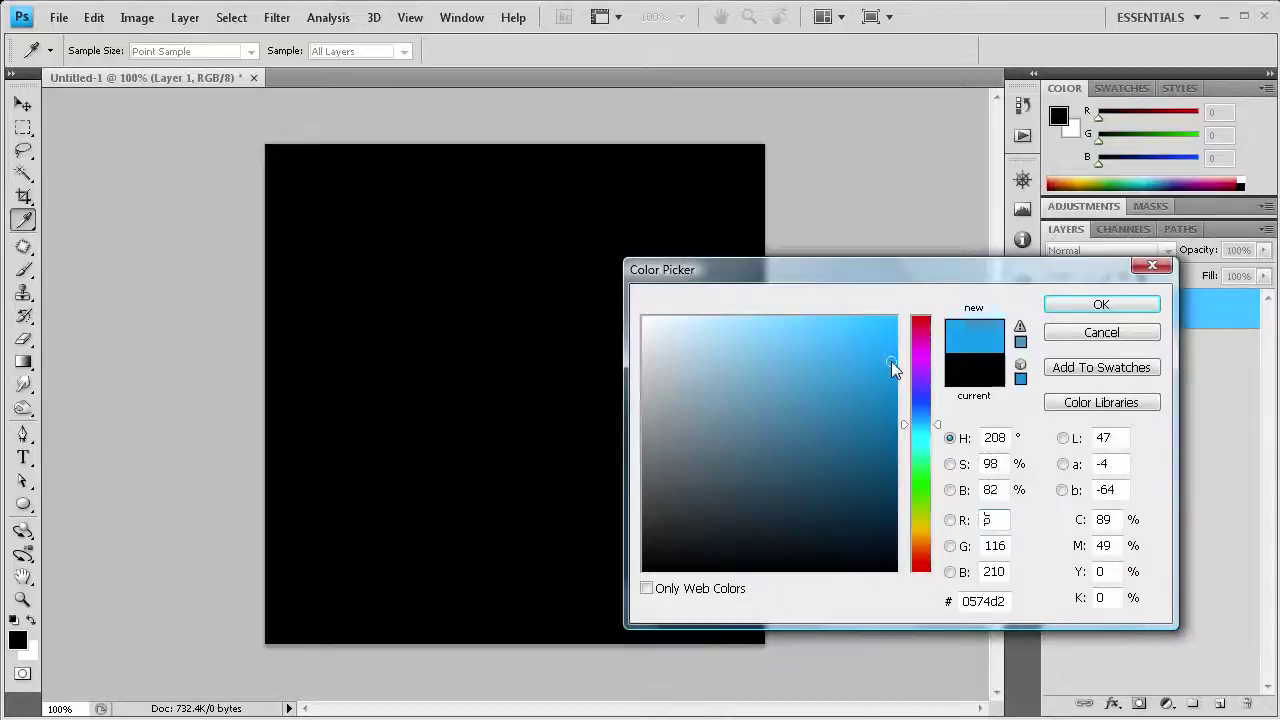
click(1131, 305)
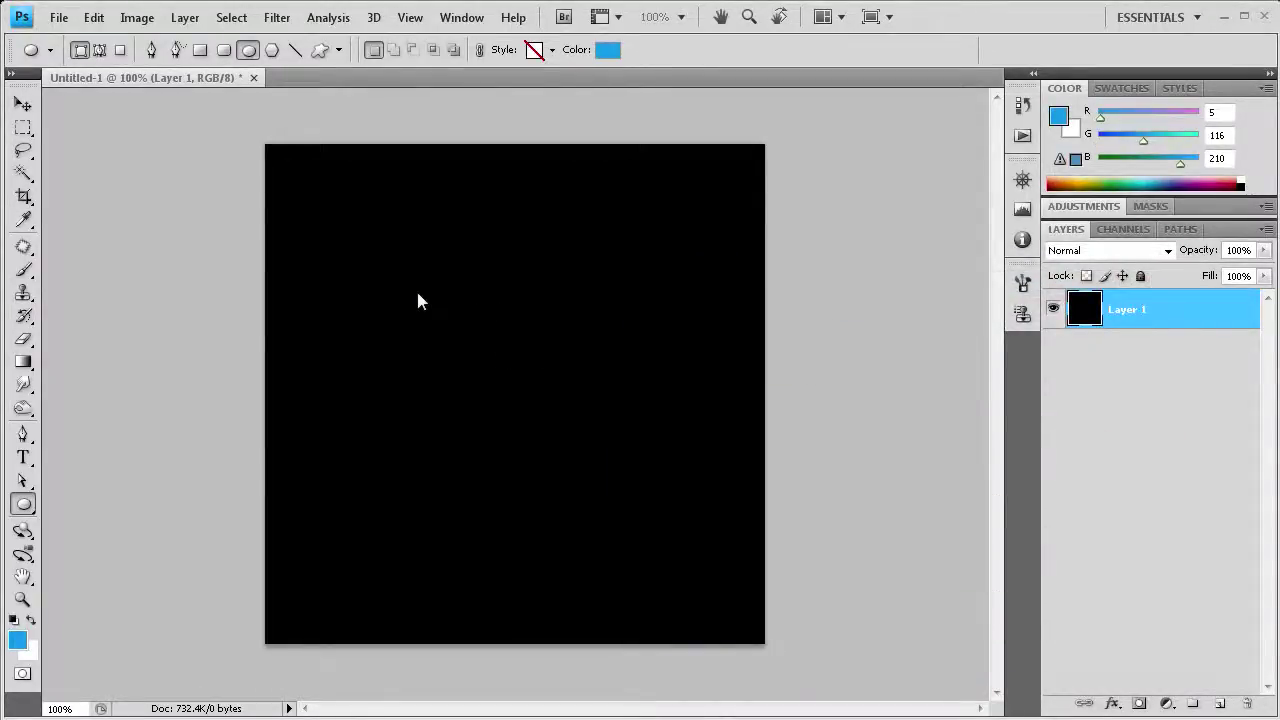
Draw a blue circle and nudge it toward the canvas centre
drag(408, 298, 607, 496)
click(23, 104)
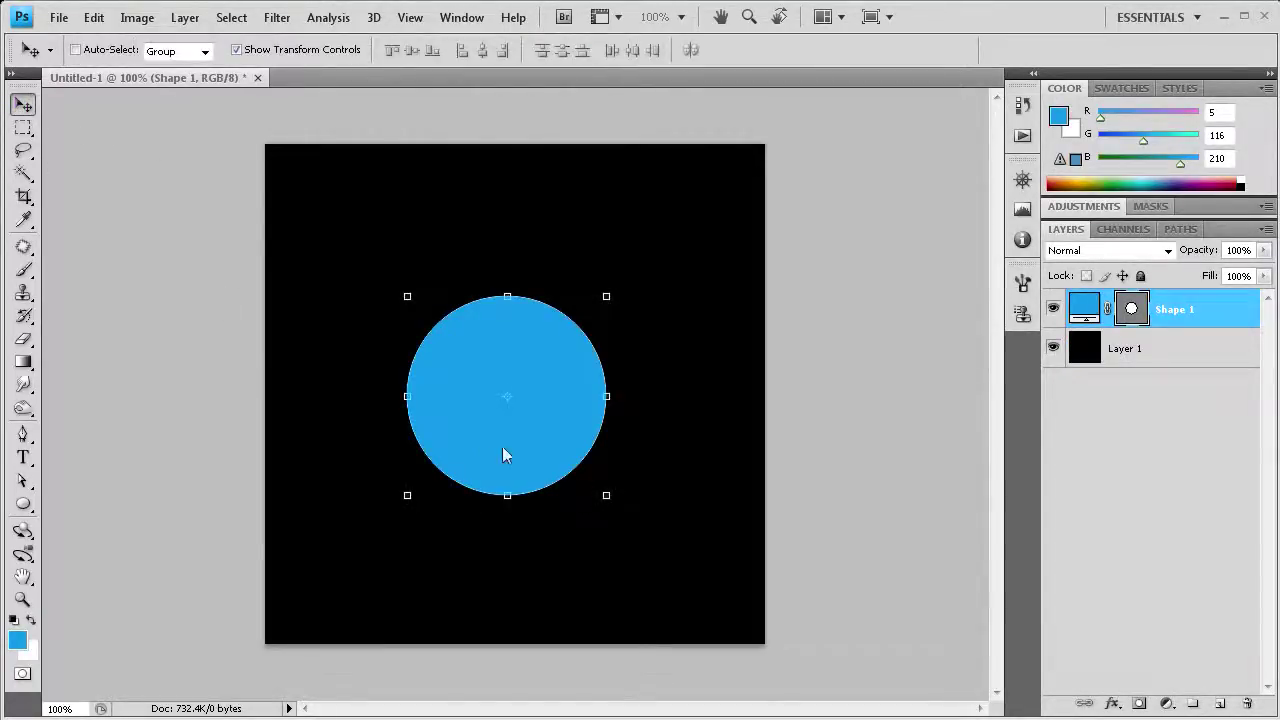
drag(468, 410, 485, 403)
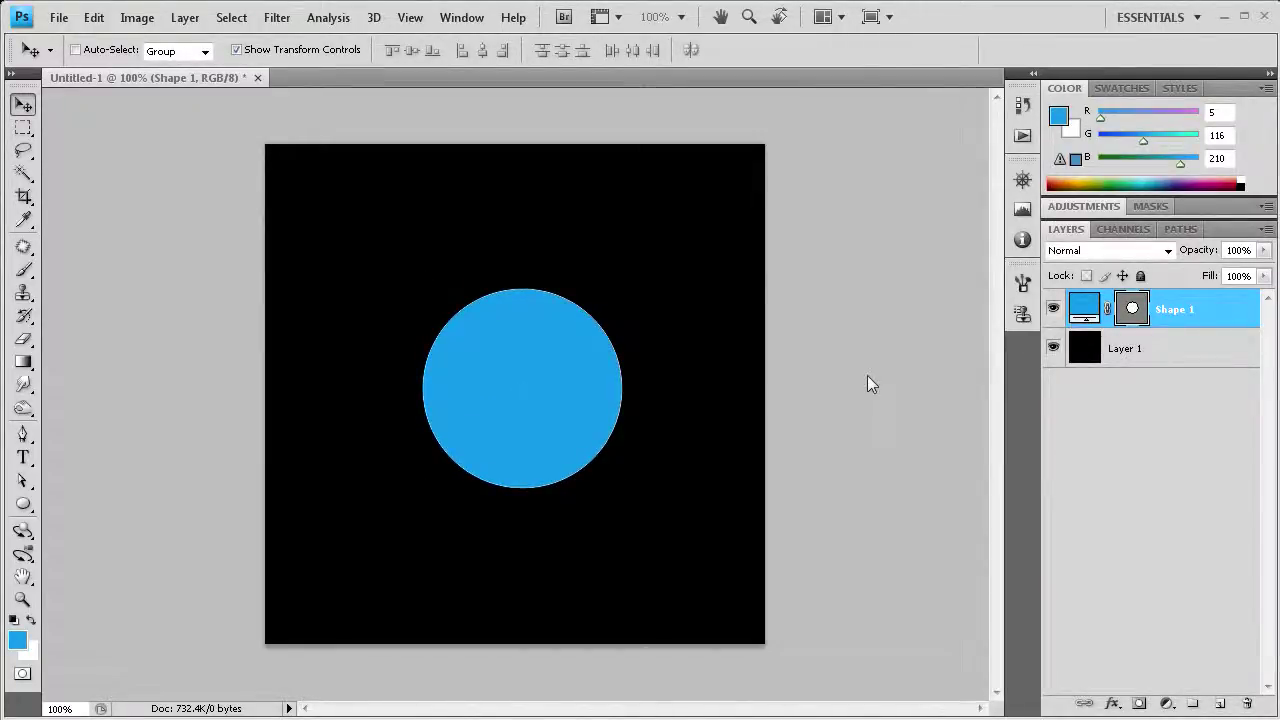
Add a new layer and set the Ellipse tool colour to white #ffffff
click(1219, 703)
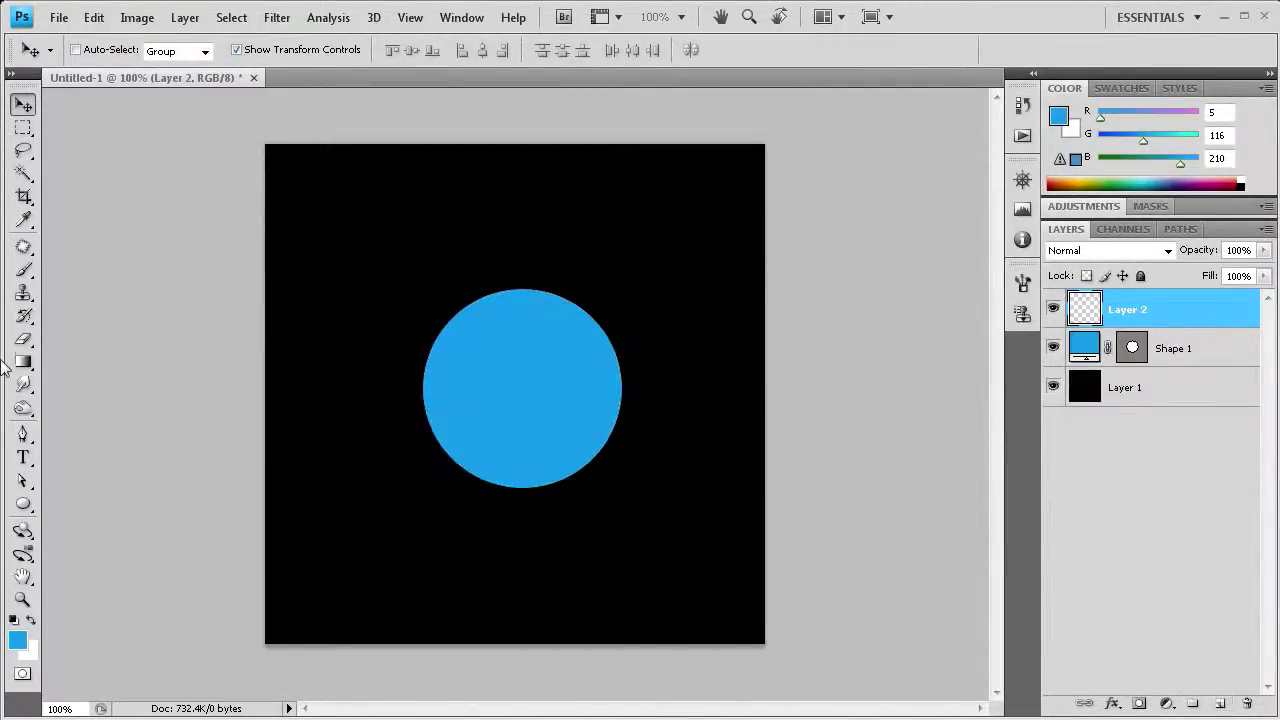
click(23, 504)
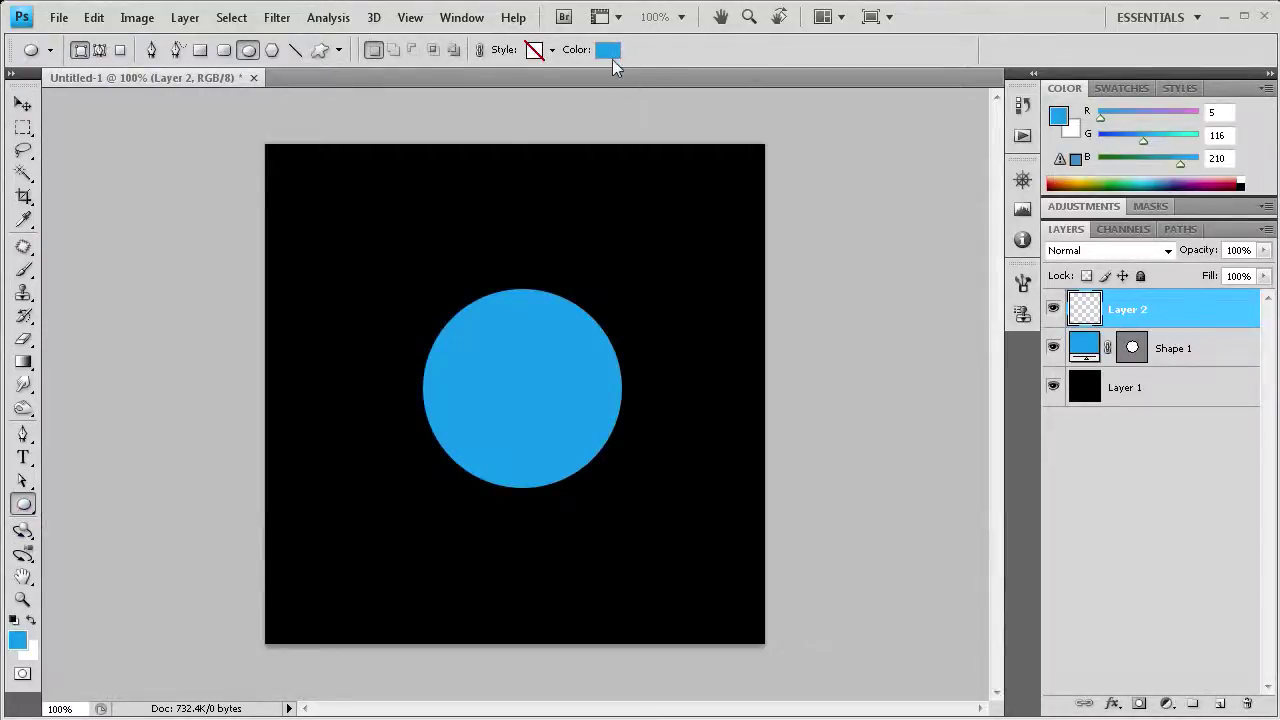
click(610, 52)
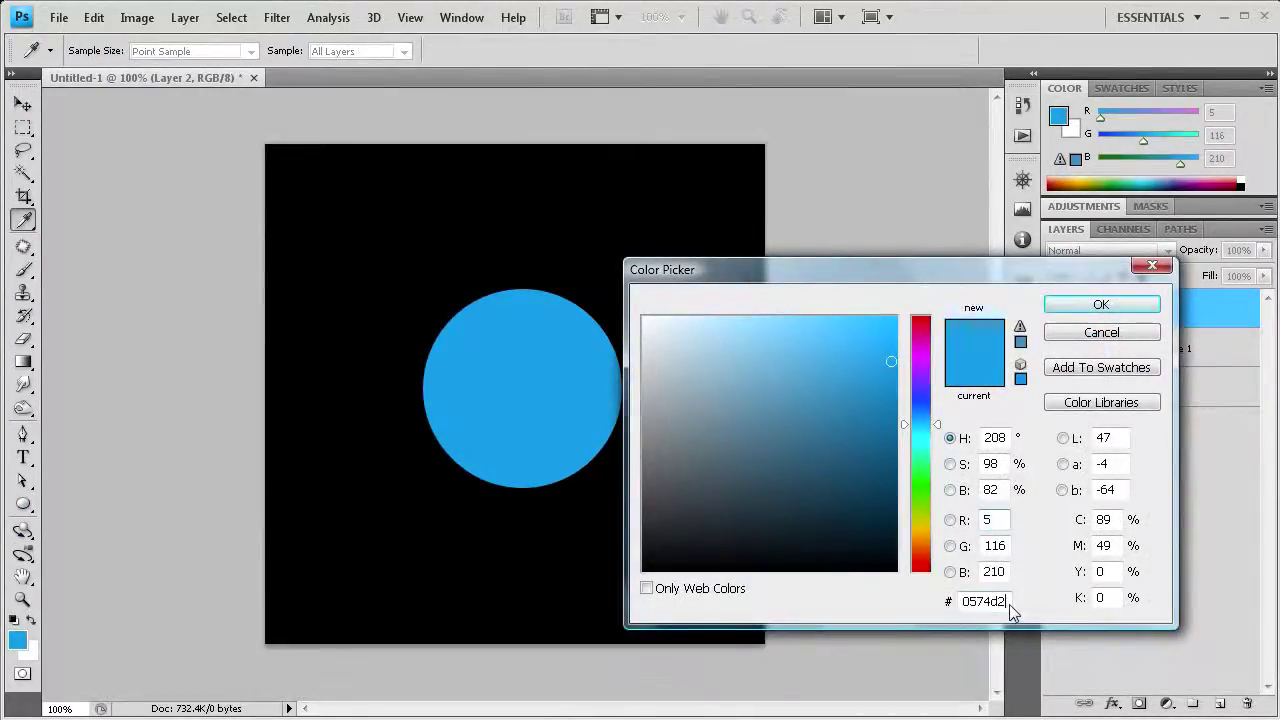
text(ffffff)
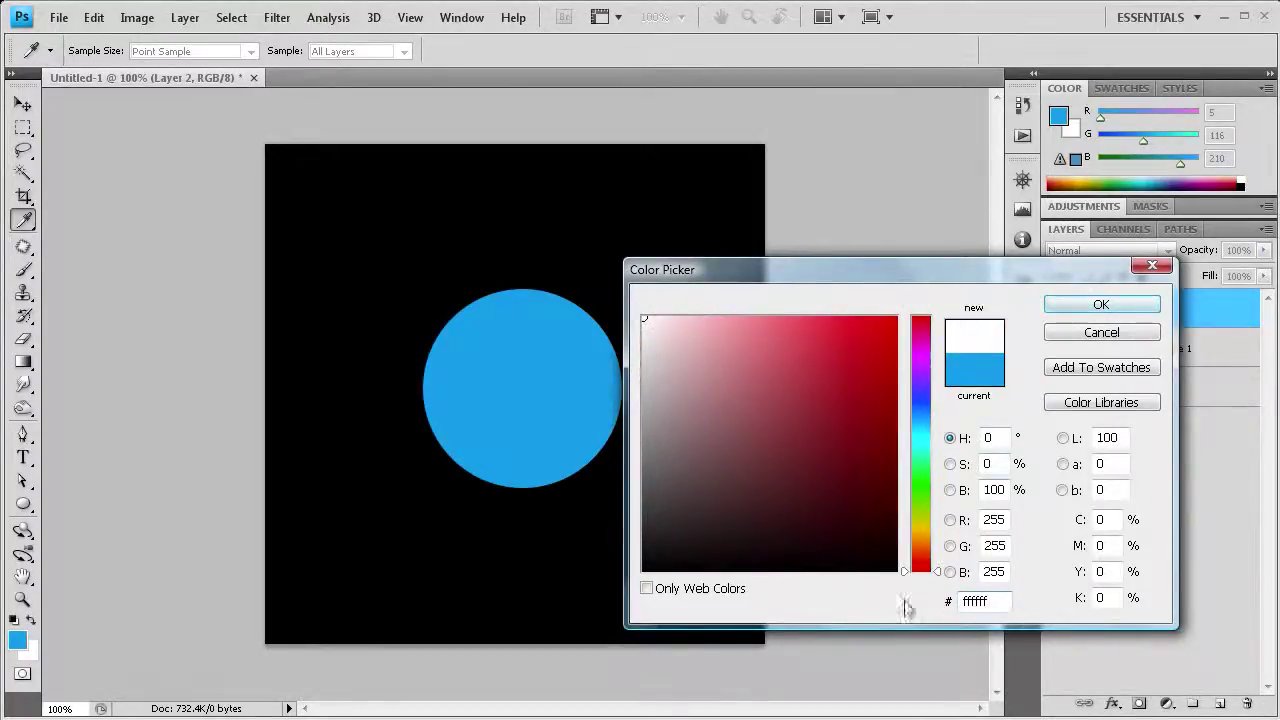
click(1098, 304)
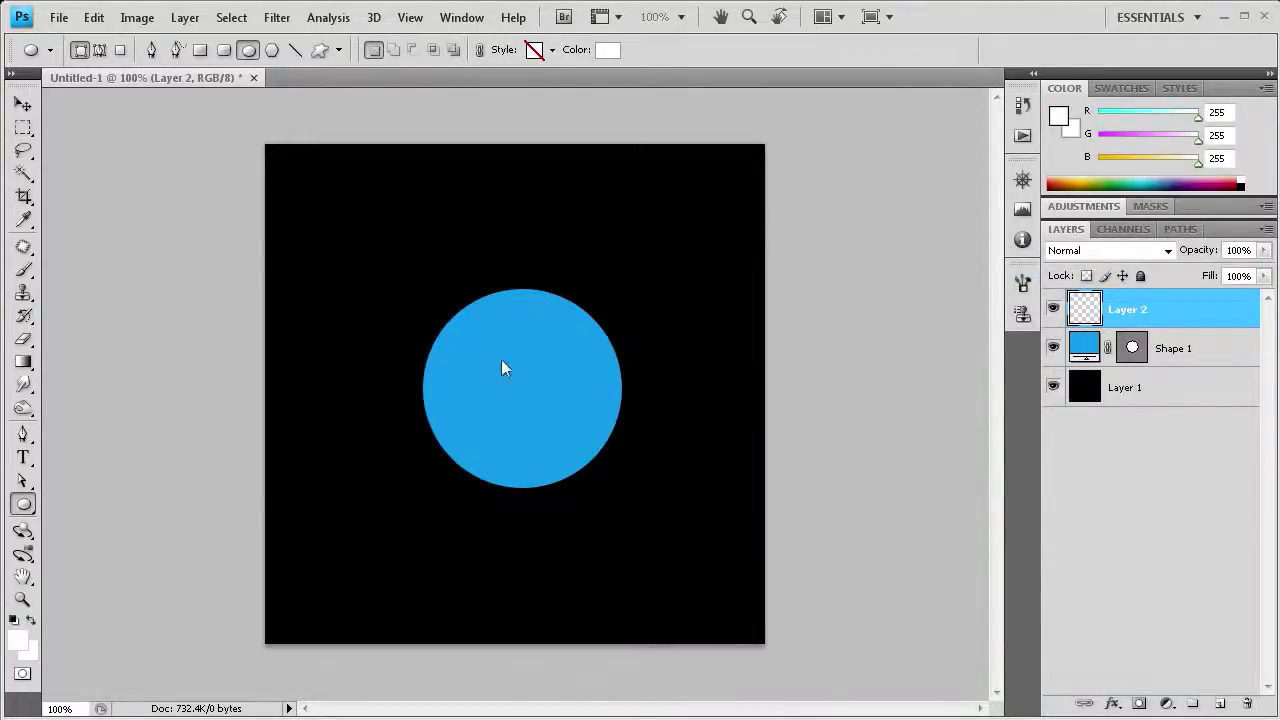
Draw a smaller white circle and move it over the blue one
drag(461, 347, 634, 514)
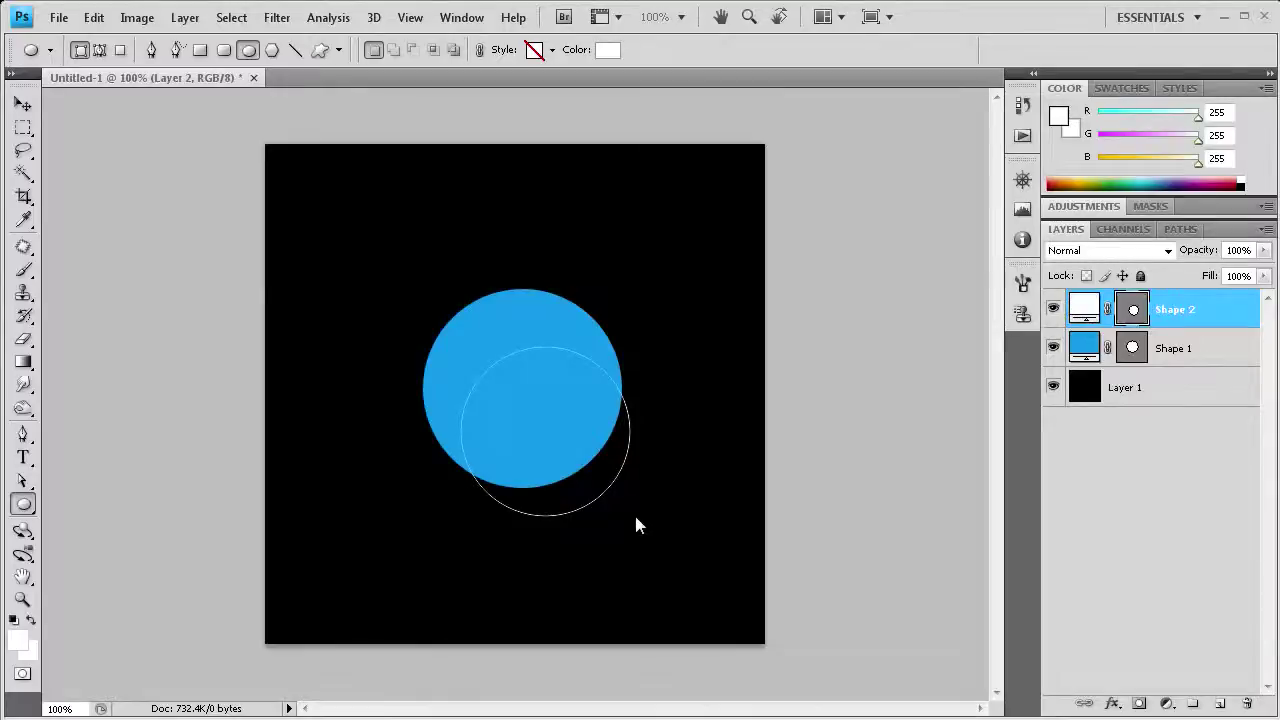
click(22, 105)
drag(509, 423, 477, 391)
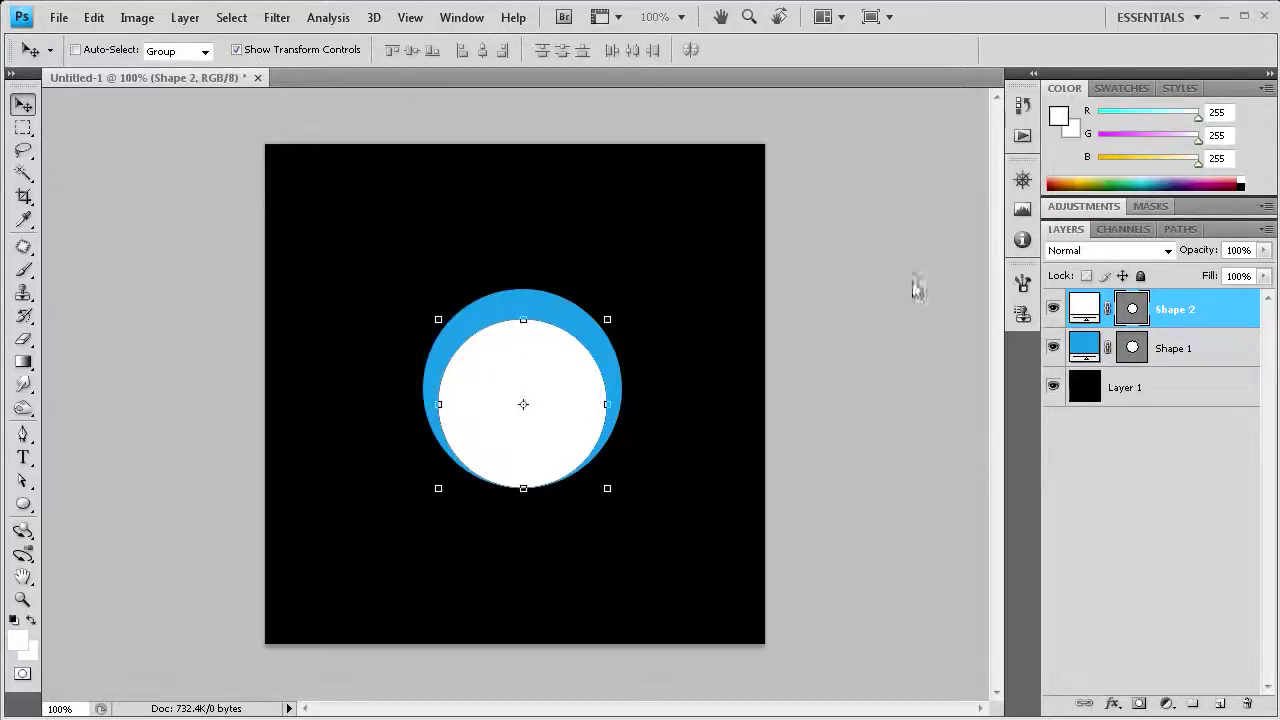
Change Shape 2's blend mode from Normal to Overlay
click(1166, 250)
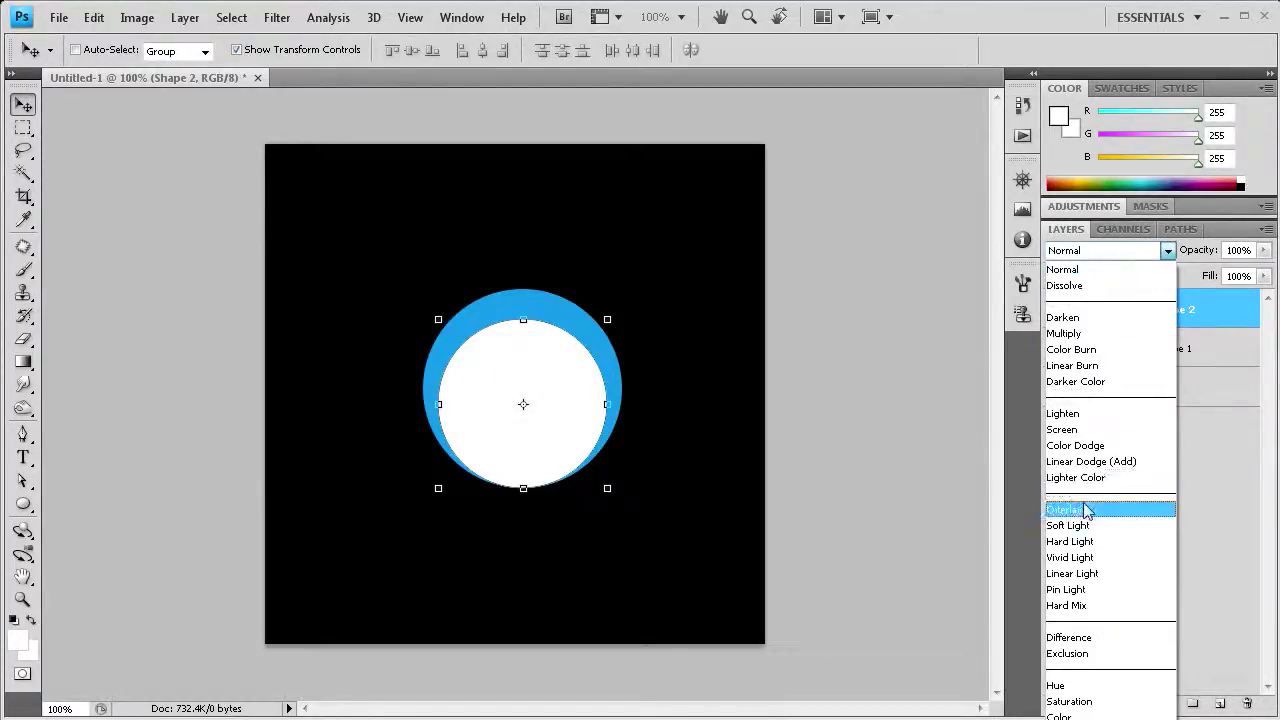
click(1085, 509)
click(847, 280)
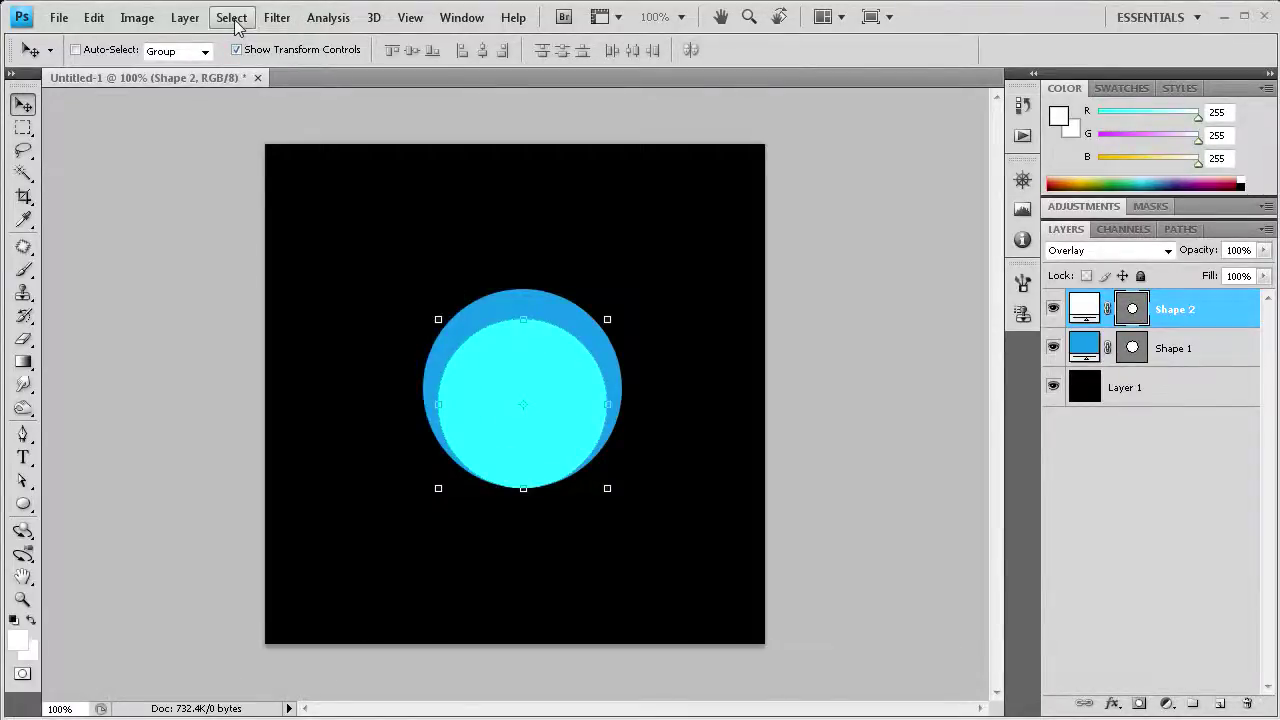
Rasterize Shape 2 and apply a 10.0-pixel Gaussian Blur to it
click(276, 18)
mouse_move(314, 184)
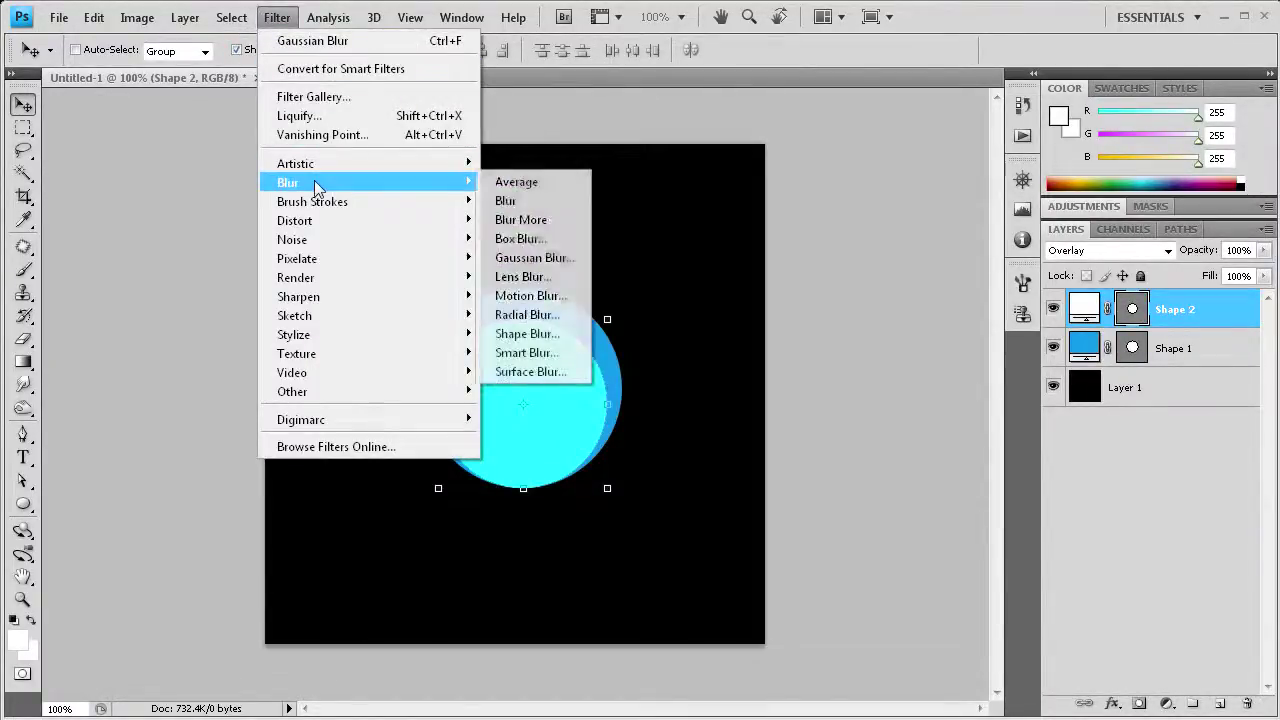
click(524, 259)
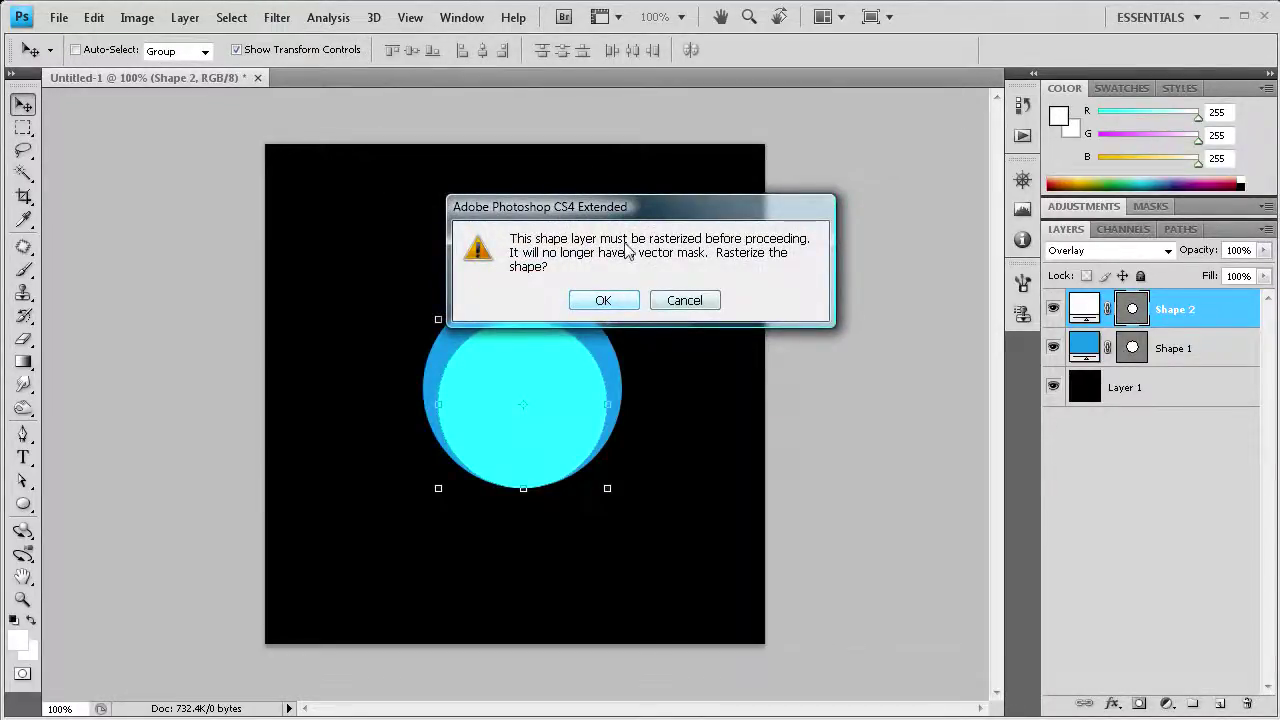
click(603, 300)
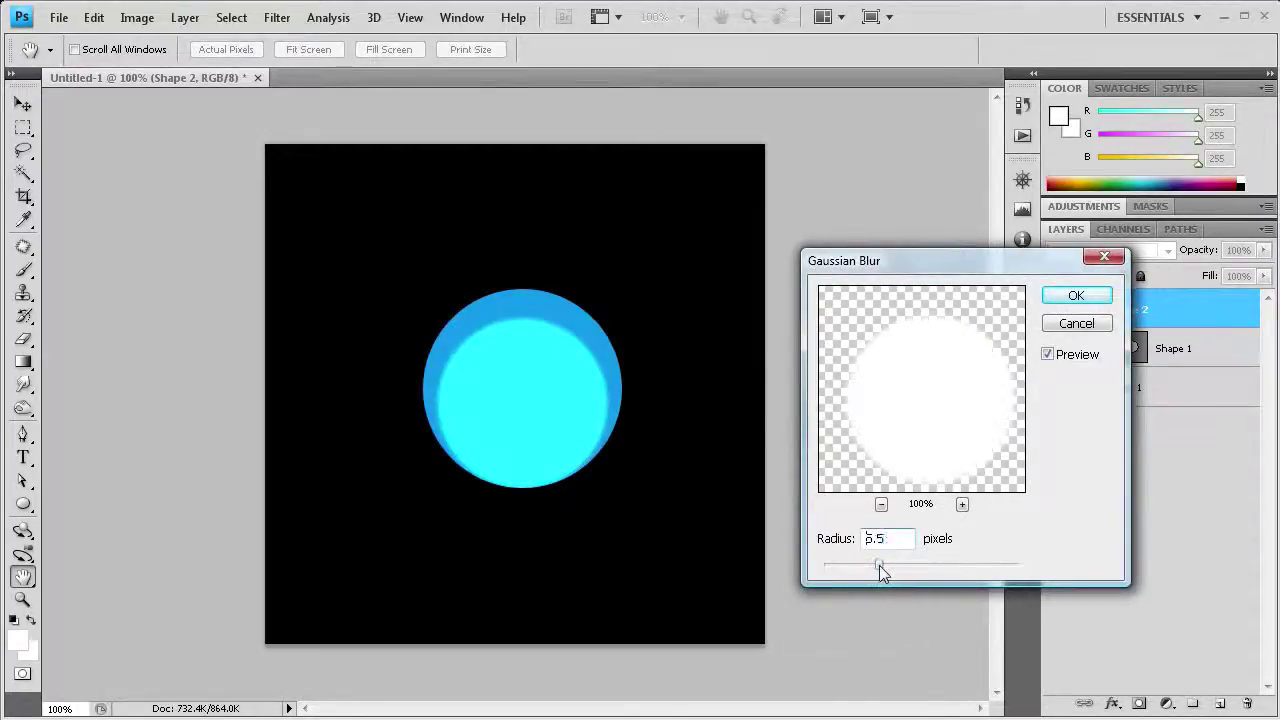
drag(879, 565, 889, 565)
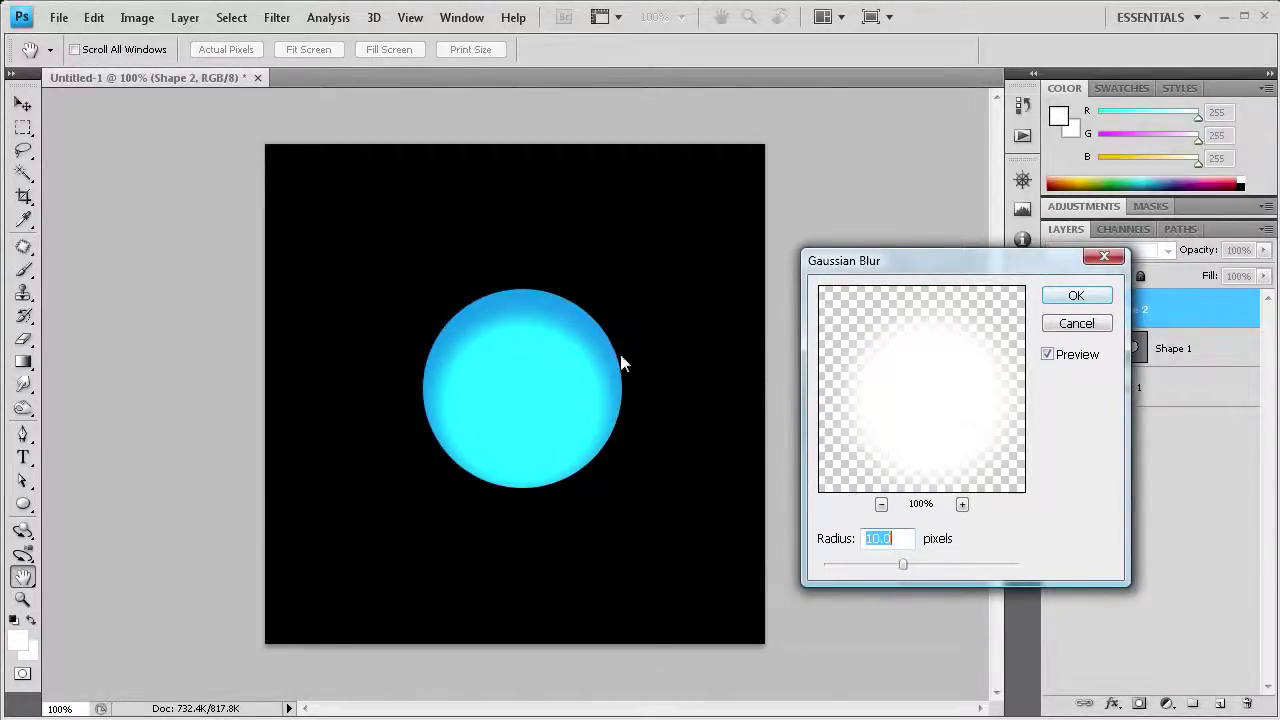
click(1075, 300)
Add a new layer and draw a white ellipse over the button's upper part
key(v)
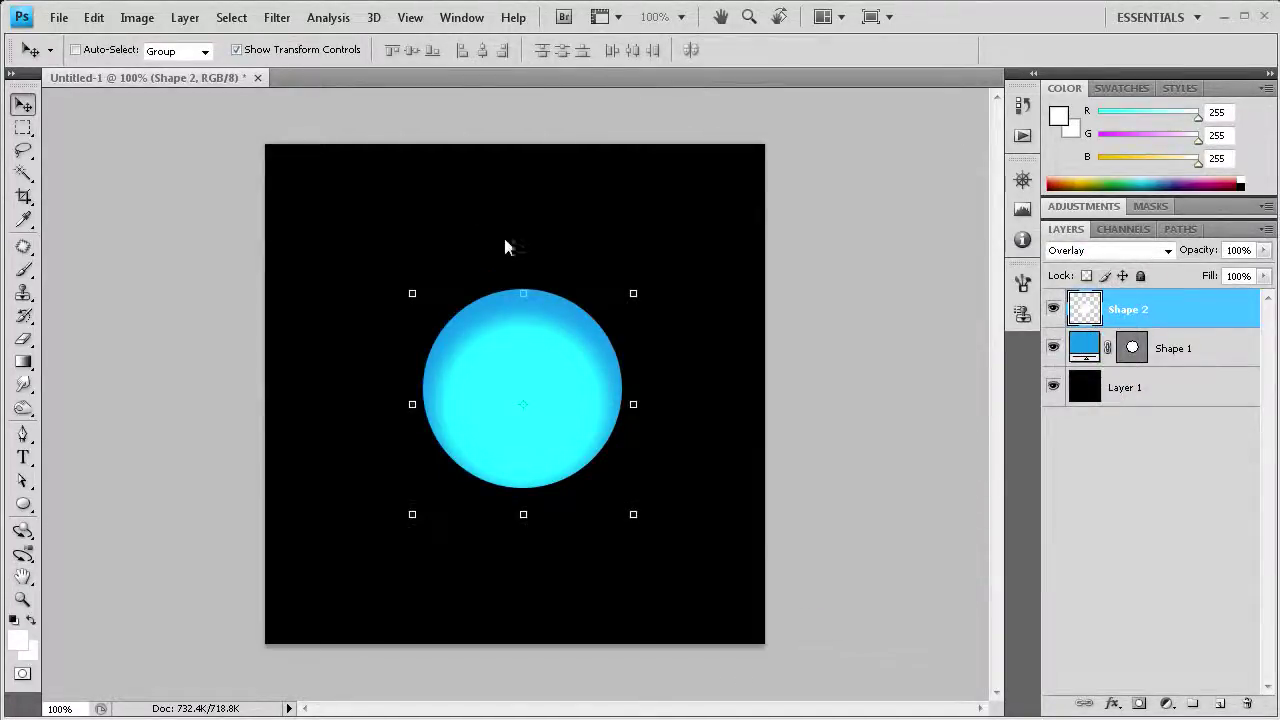
click(1219, 704)
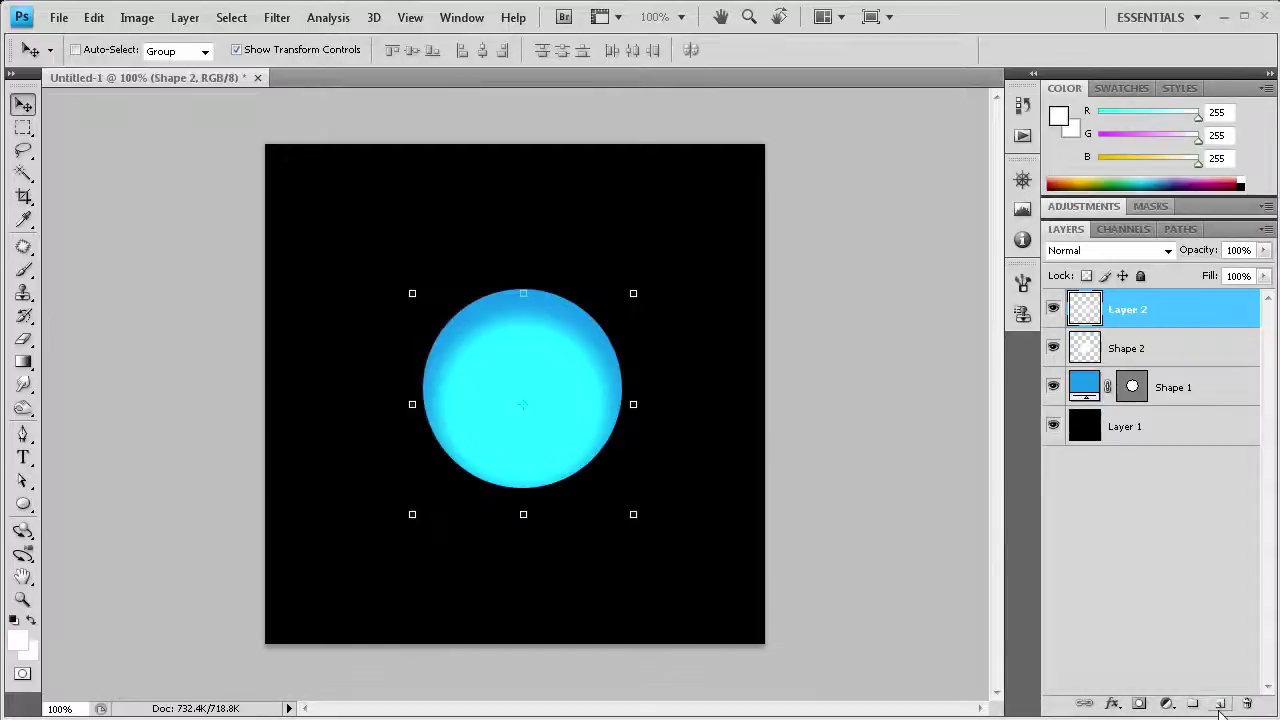
click(24, 504)
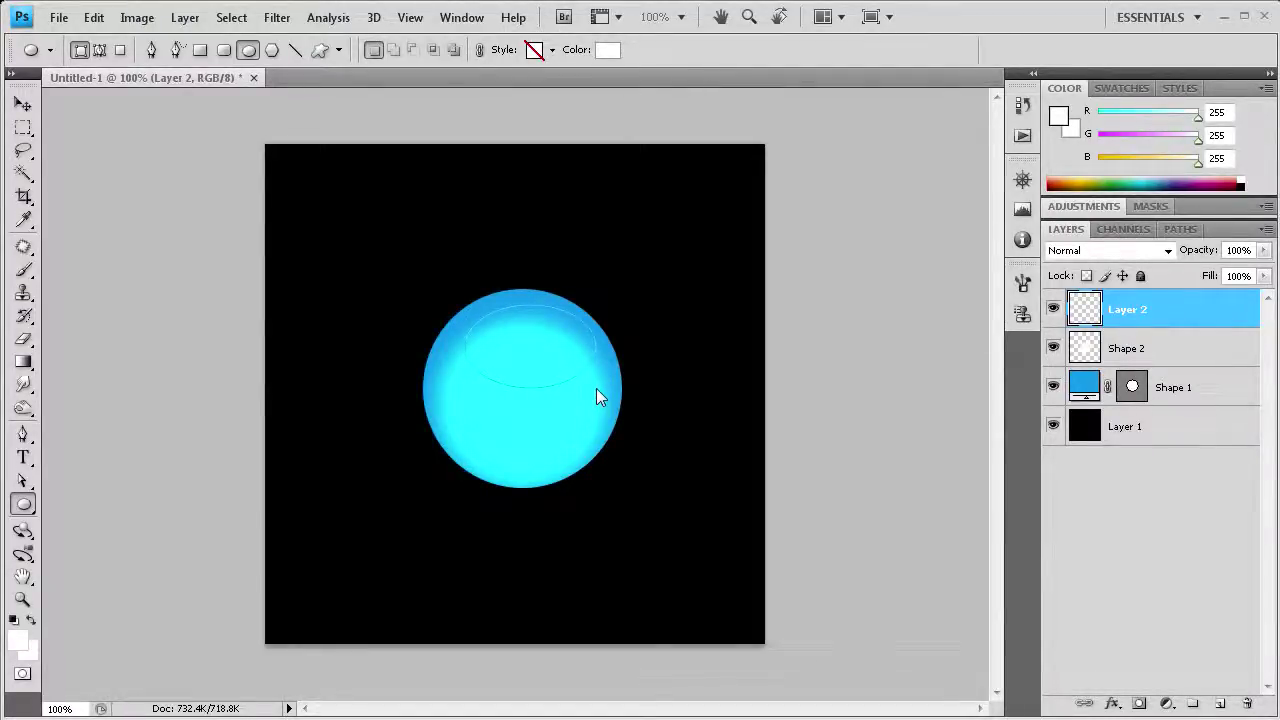
drag(596, 387, 596, 387)
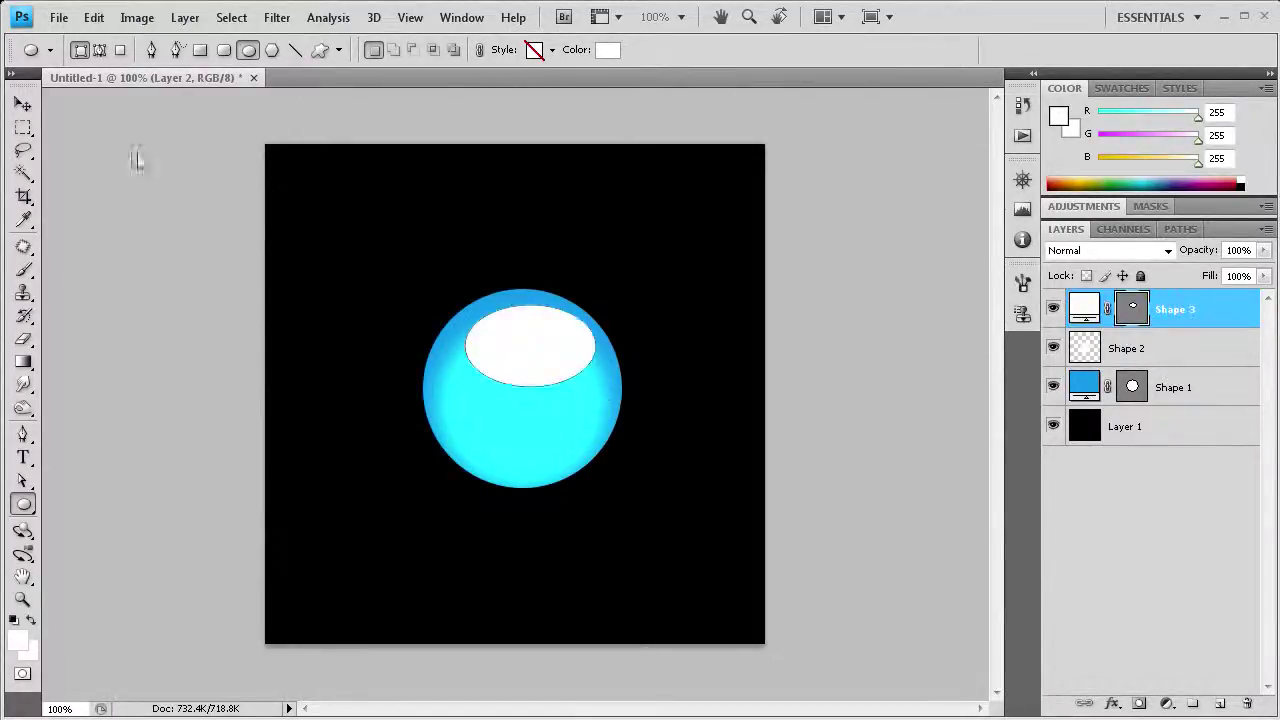
Shift the white oval slightly left, then nudge it three pixels up and one right
click(23, 104)
drag(499, 362, 491, 357)
key(Up)
key(Up)
key(Up)
key(Up)
key(Up)
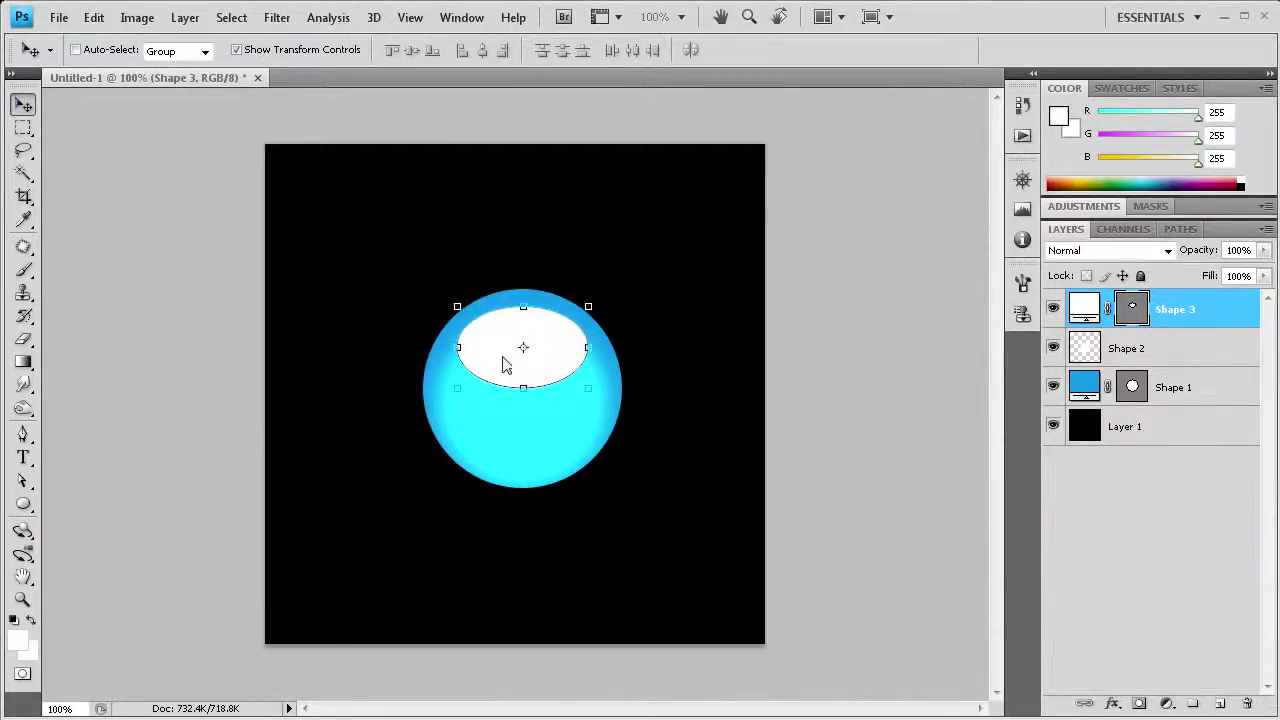
key(Up)
key(Up)
key(Up)
key(Up)
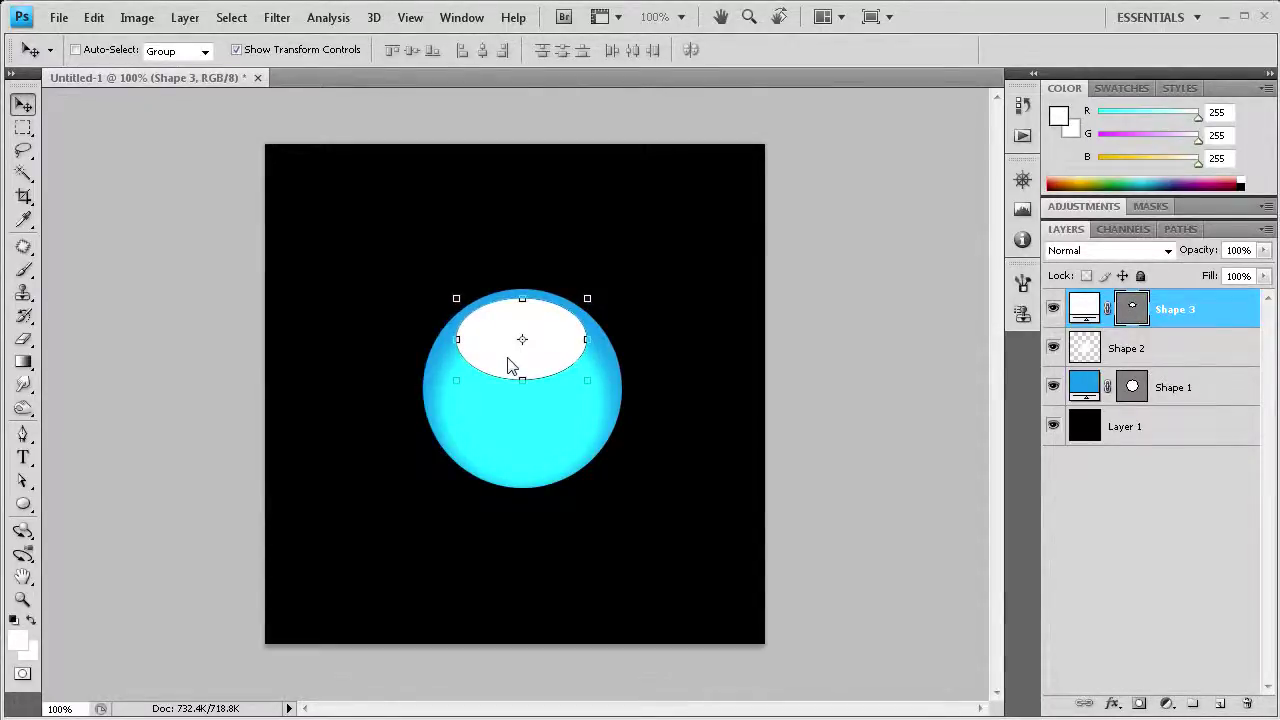
key(Up)
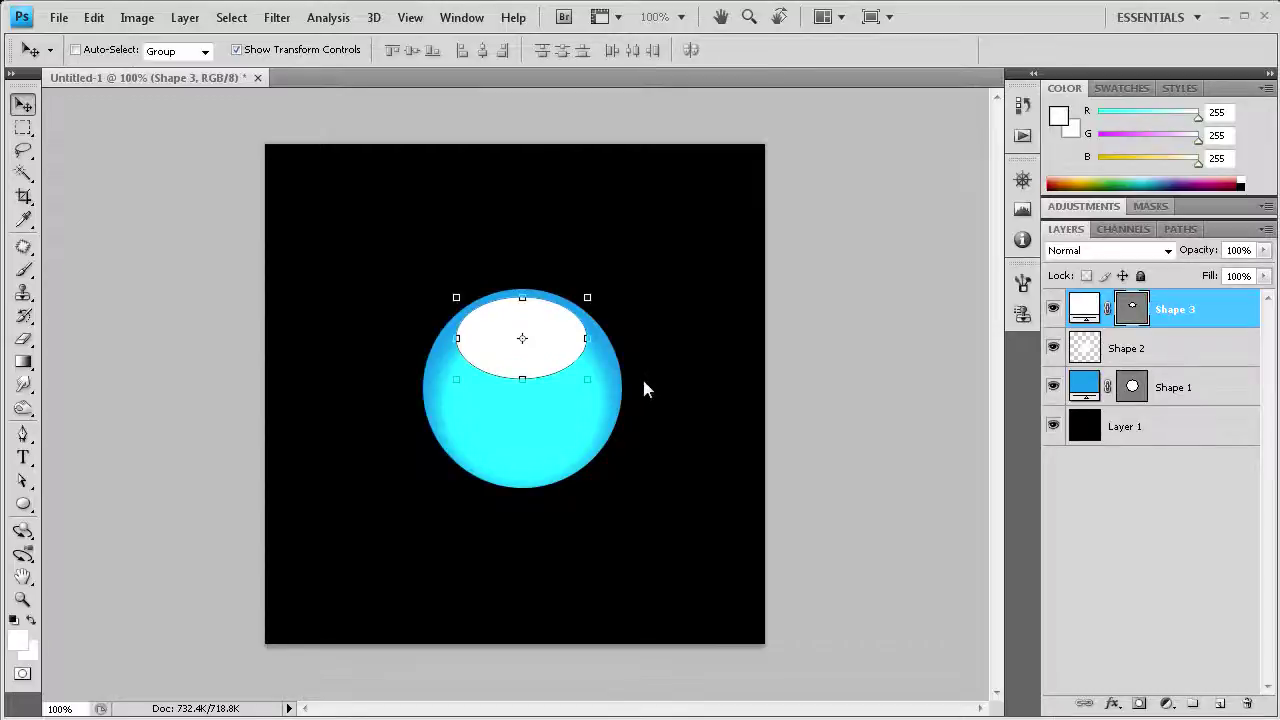
key(Right)
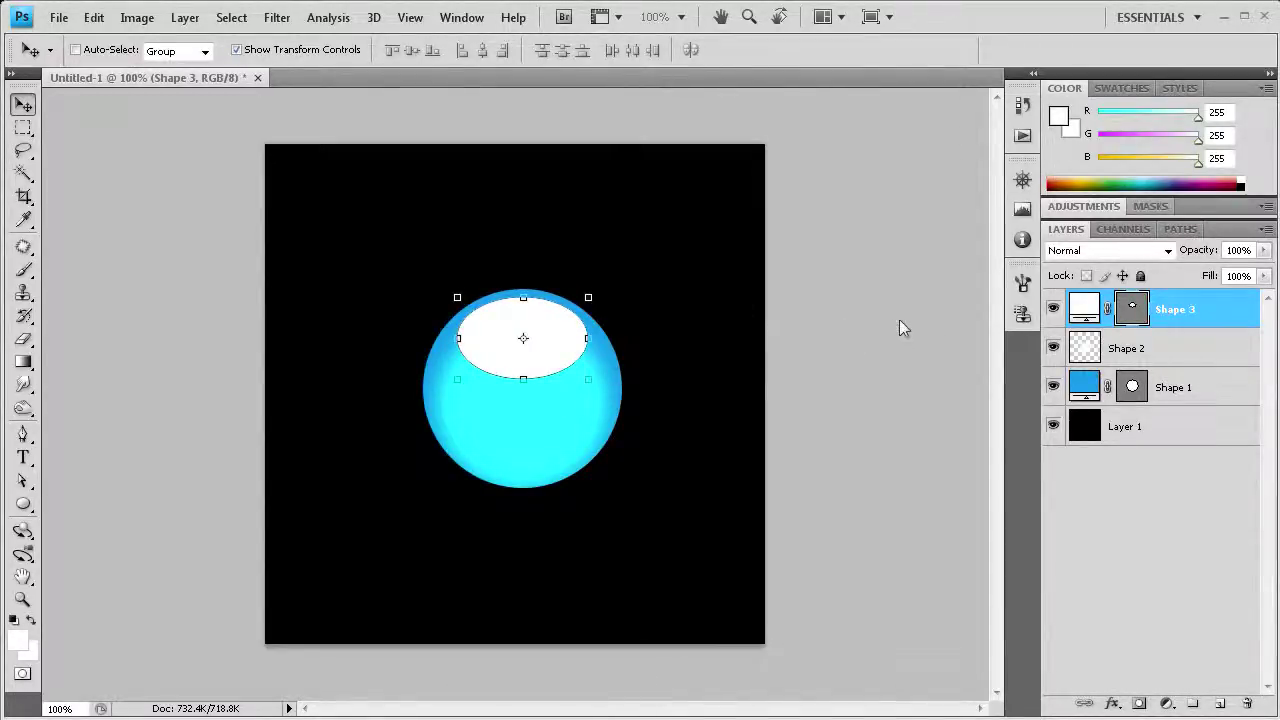
Free Transform the oval to 92.7% height to flatten it
key(ctrl+h)
key(ctrl+h)
drag(523, 379, 527, 373)
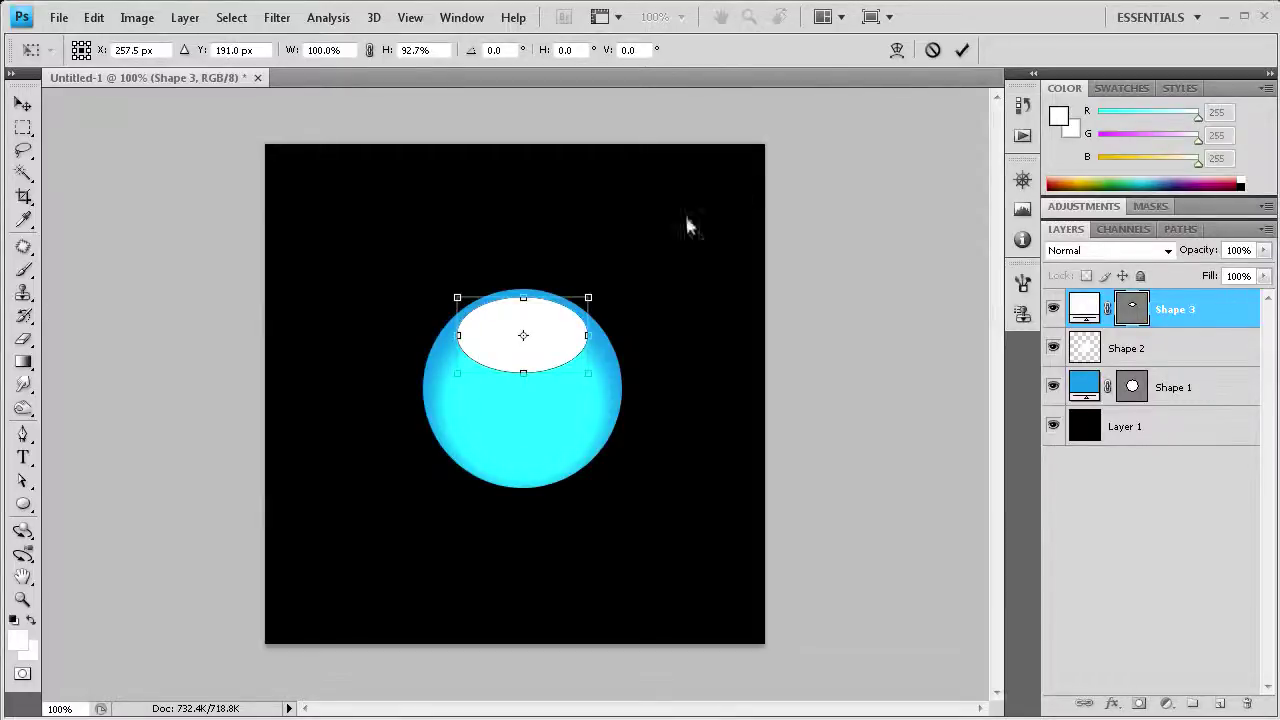
click(961, 49)
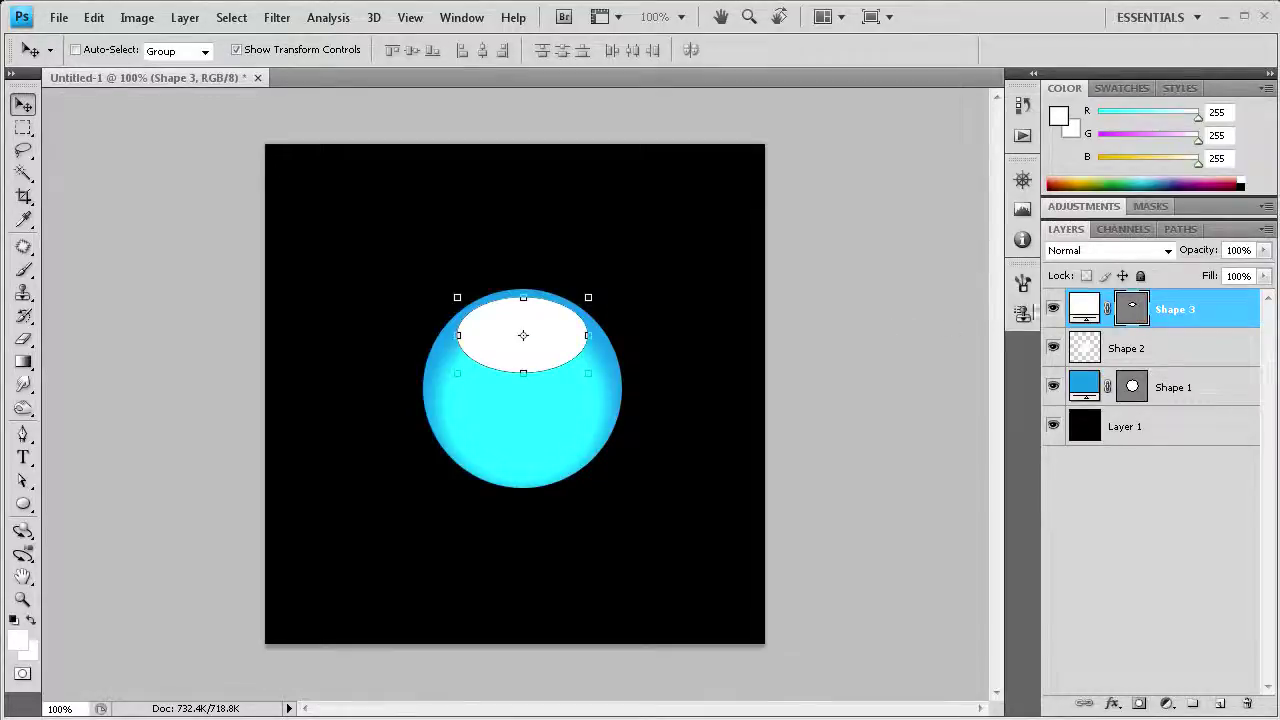
Load Shape 3's oval as a selection, hide Shape 3, and add Layer 2
click(1138, 311)
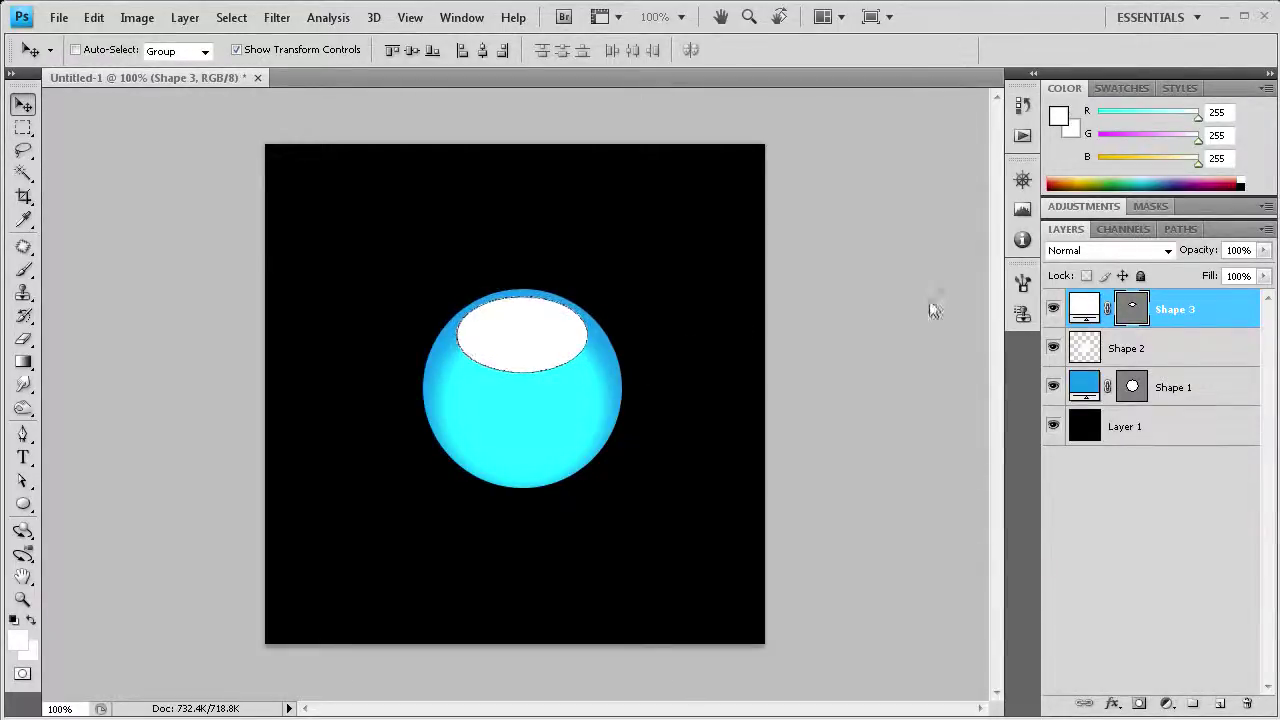
click(1053, 311)
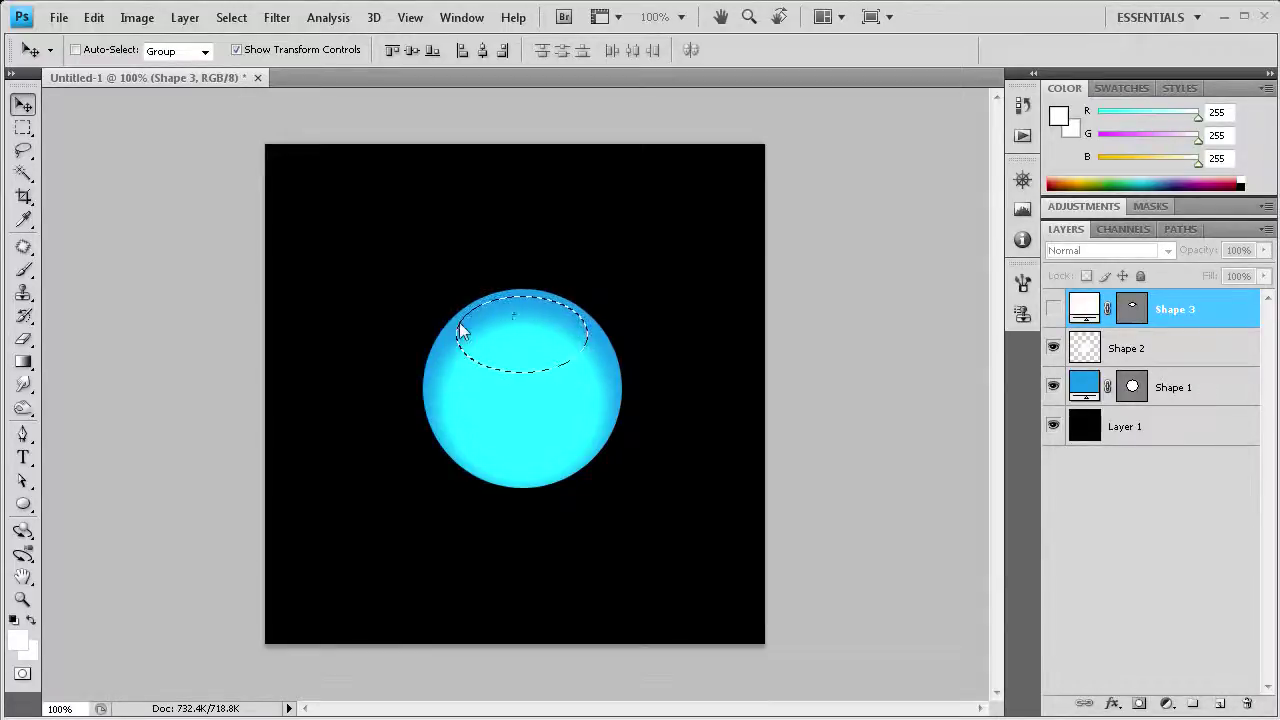
click(1220, 704)
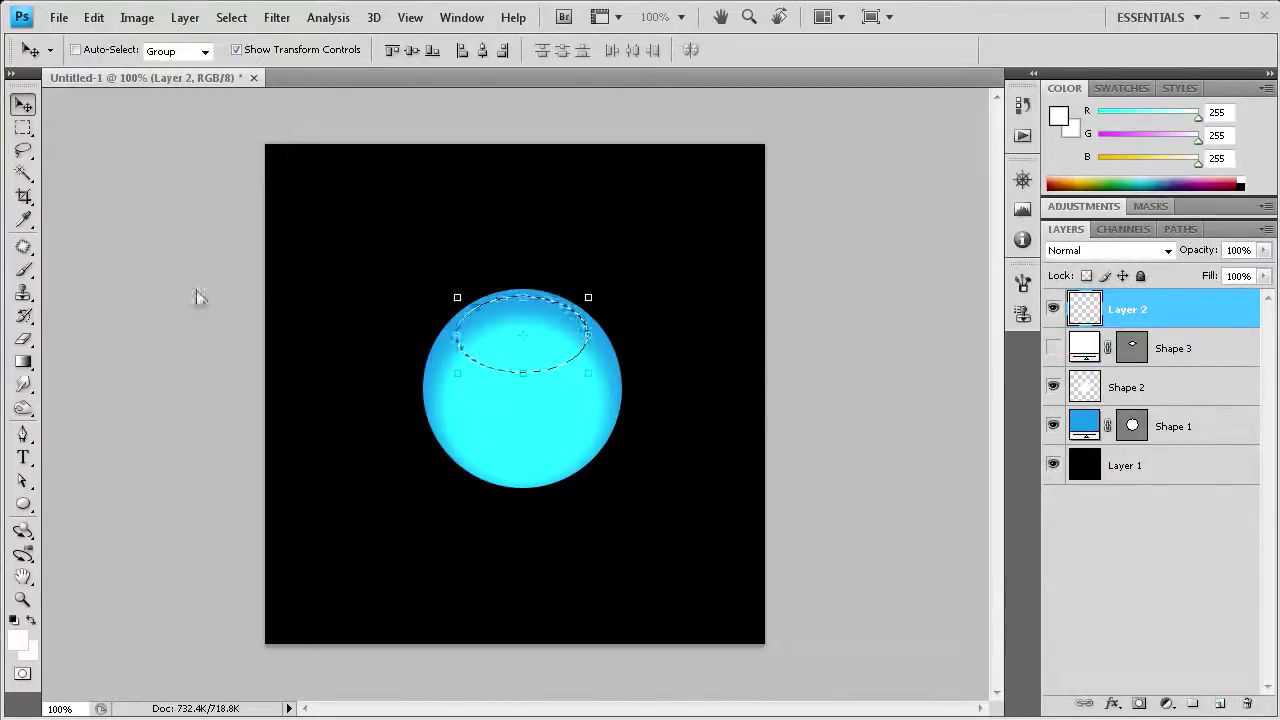
Fill the oval selection on Layer 2 with a downward Foreground to Transparent white gradient
click(23, 361)
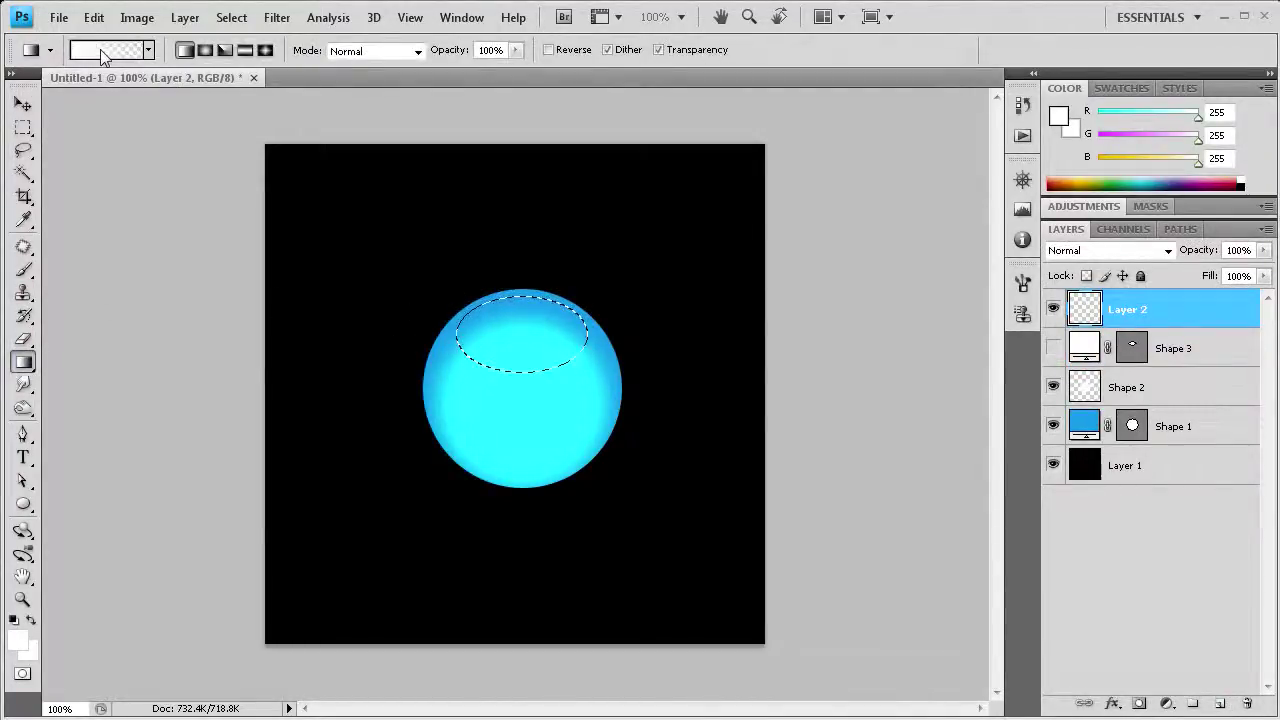
key(alt)
click(100, 55)
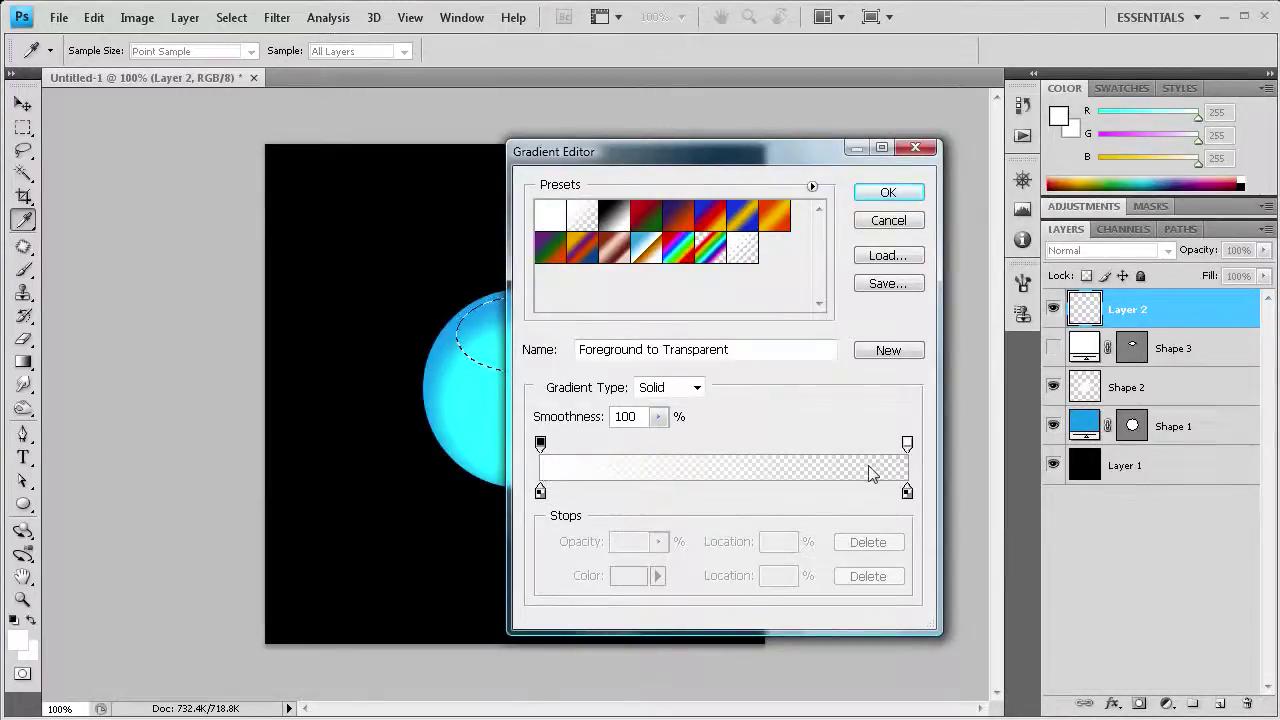
click(887, 192)
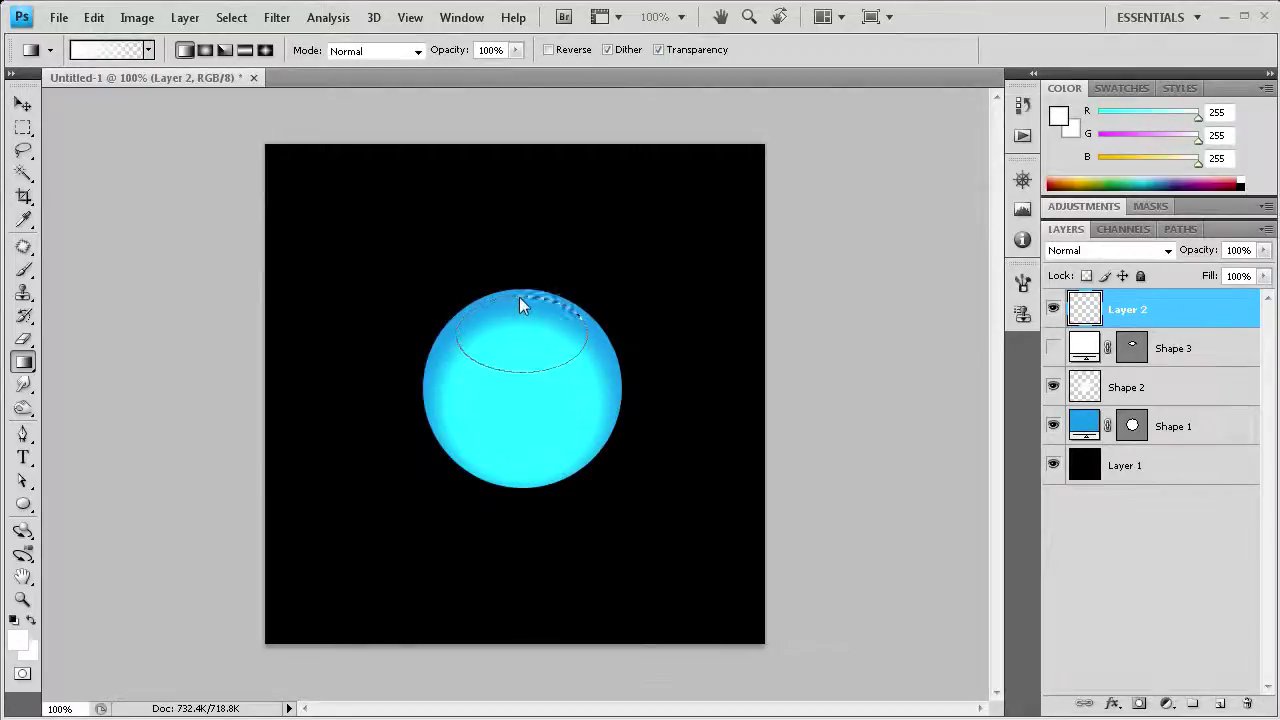
drag(520, 303, 519, 373)
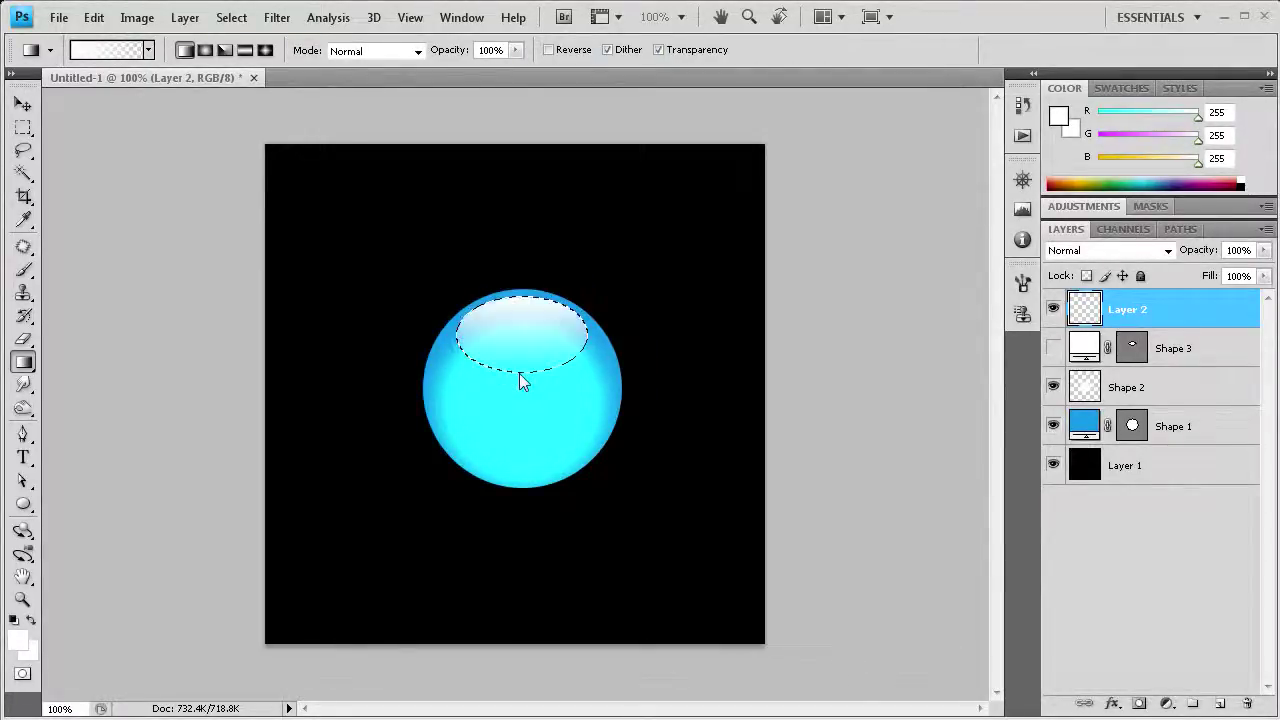
click(20, 130)
Deselect and apply a 1.5-pixel Gaussian Blur to the Layer 2 highlight
key(ctrl+d)
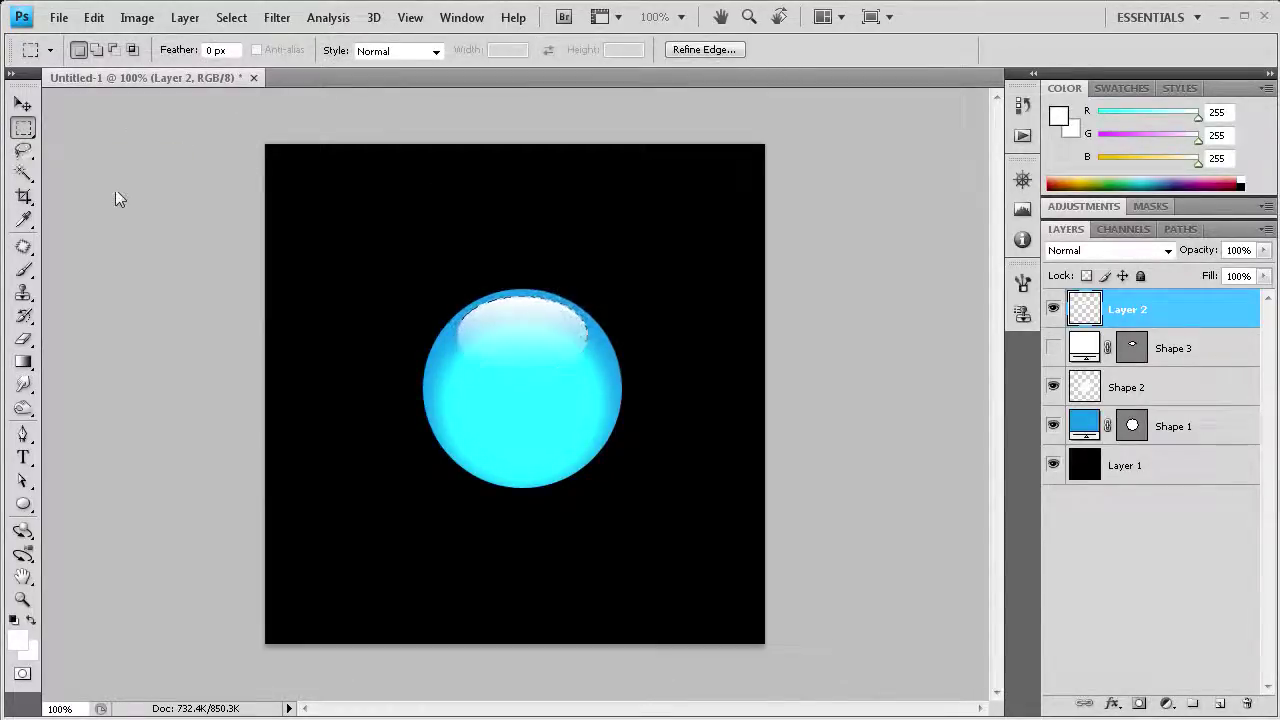
click(23, 104)
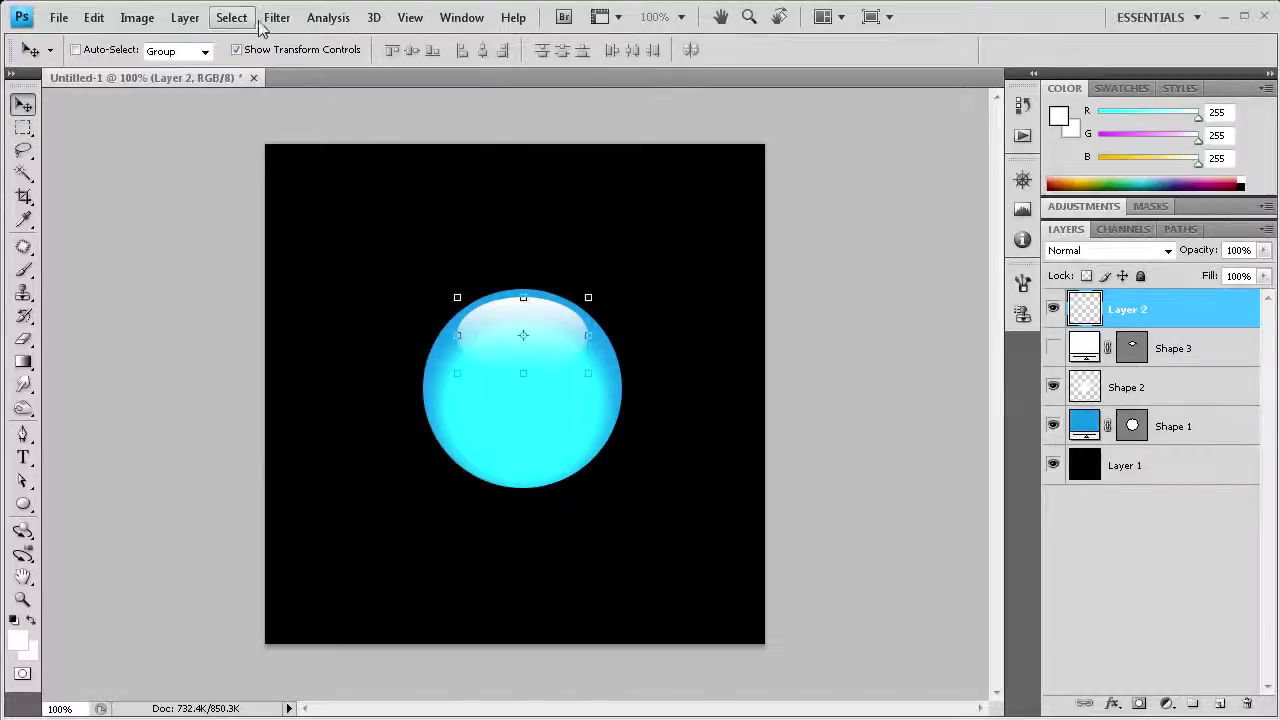
click(277, 17)
mouse_move(366, 190)
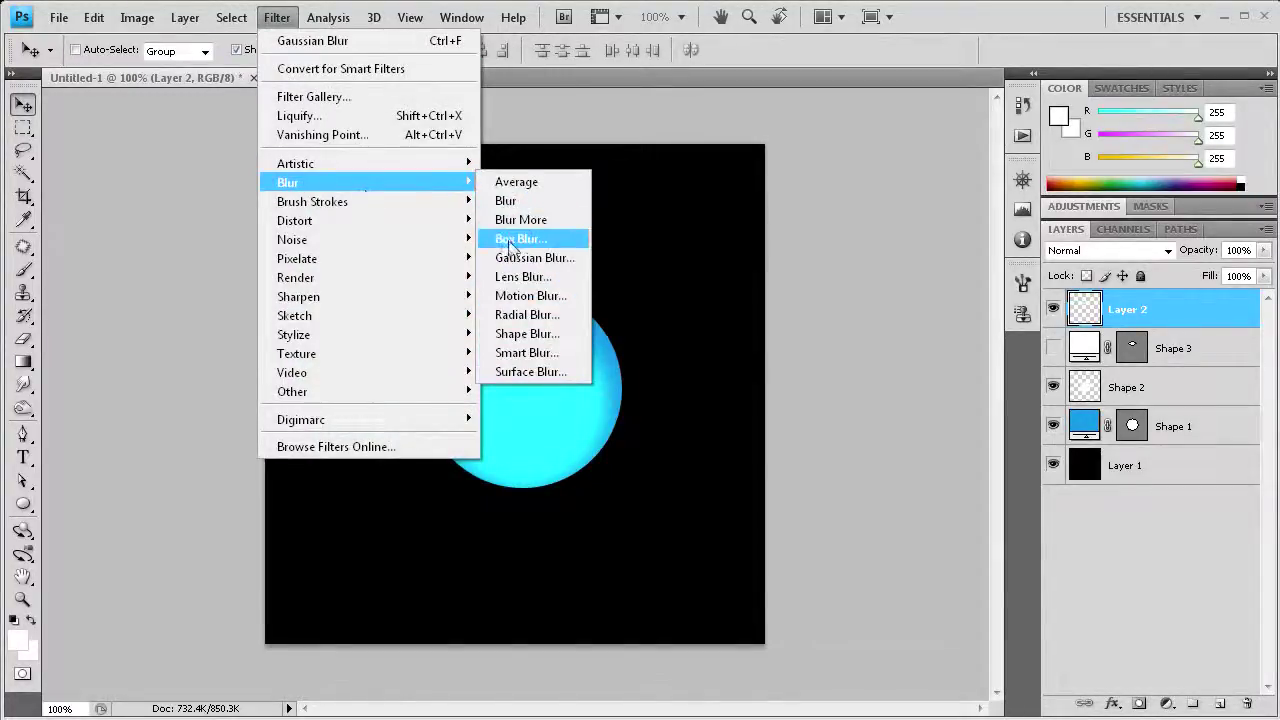
click(511, 258)
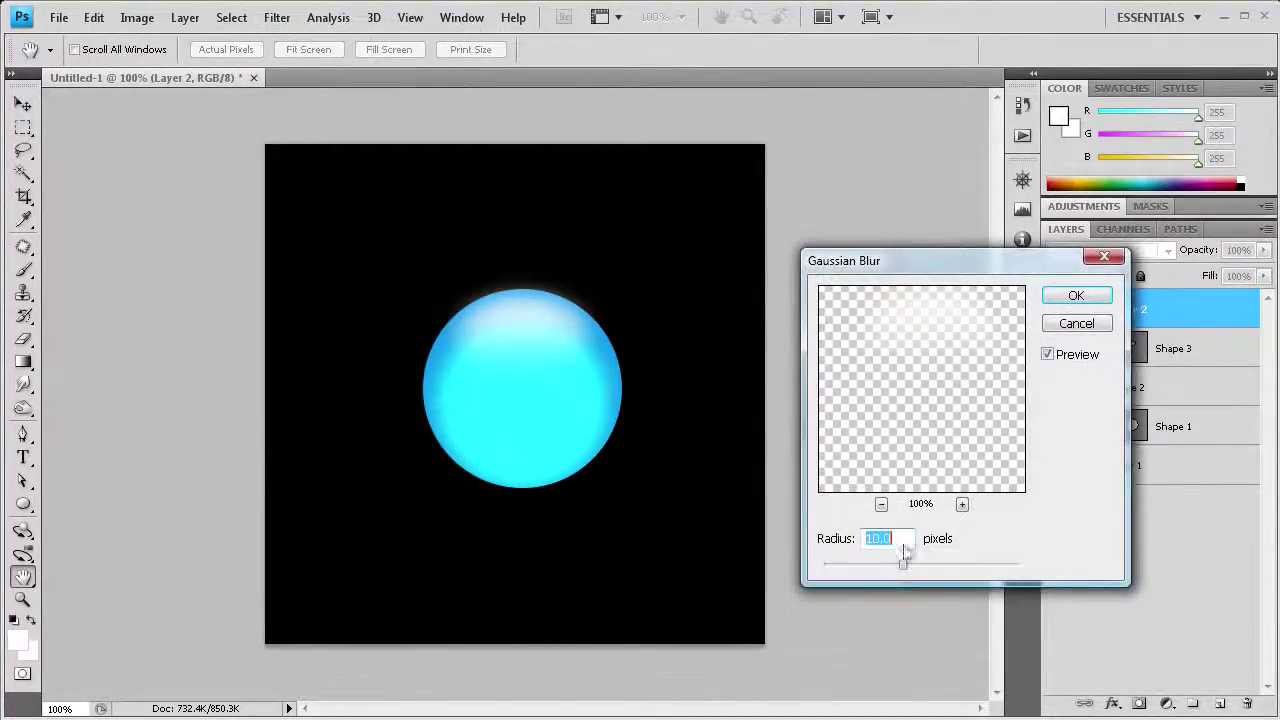
drag(903, 564, 841, 567)
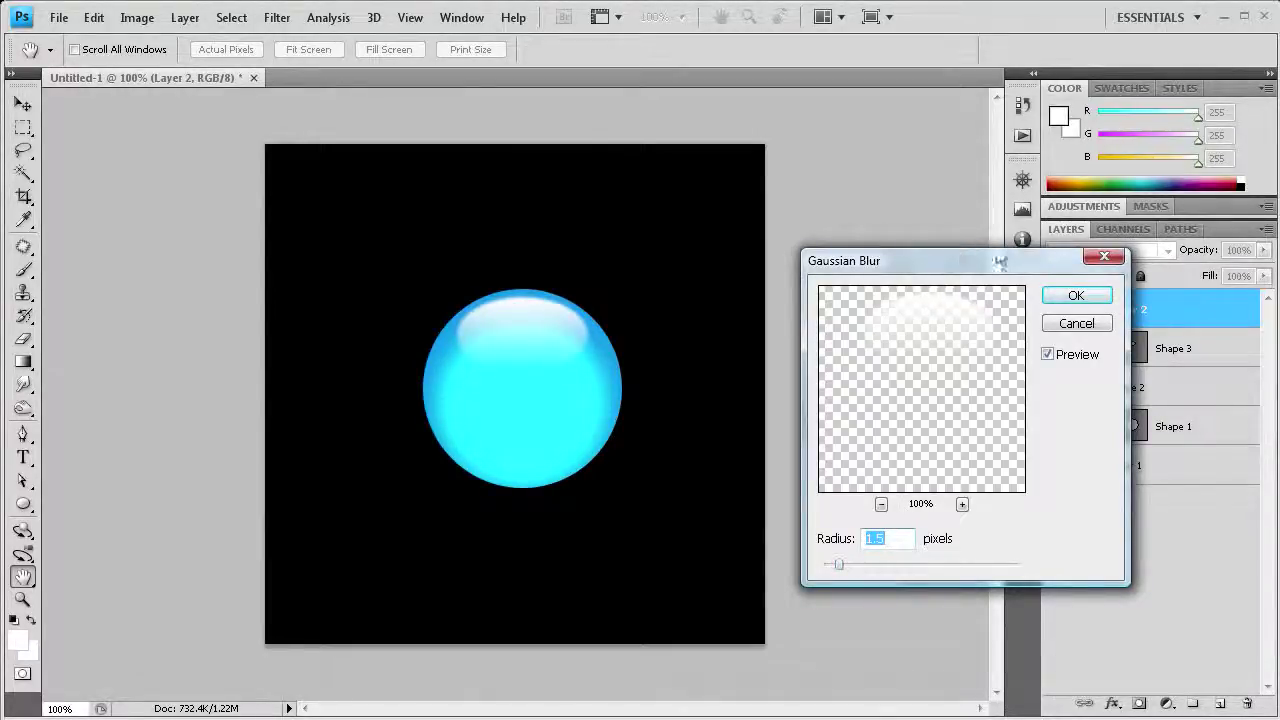
click(1074, 298)
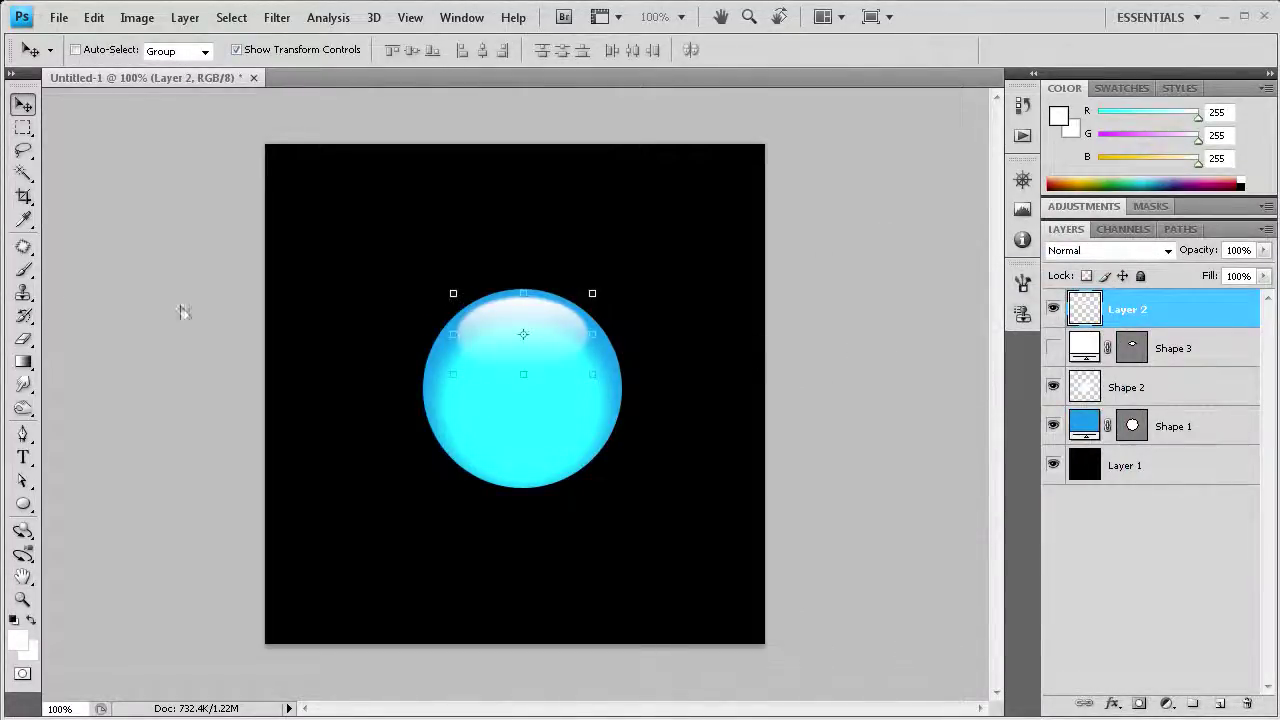
key(m)
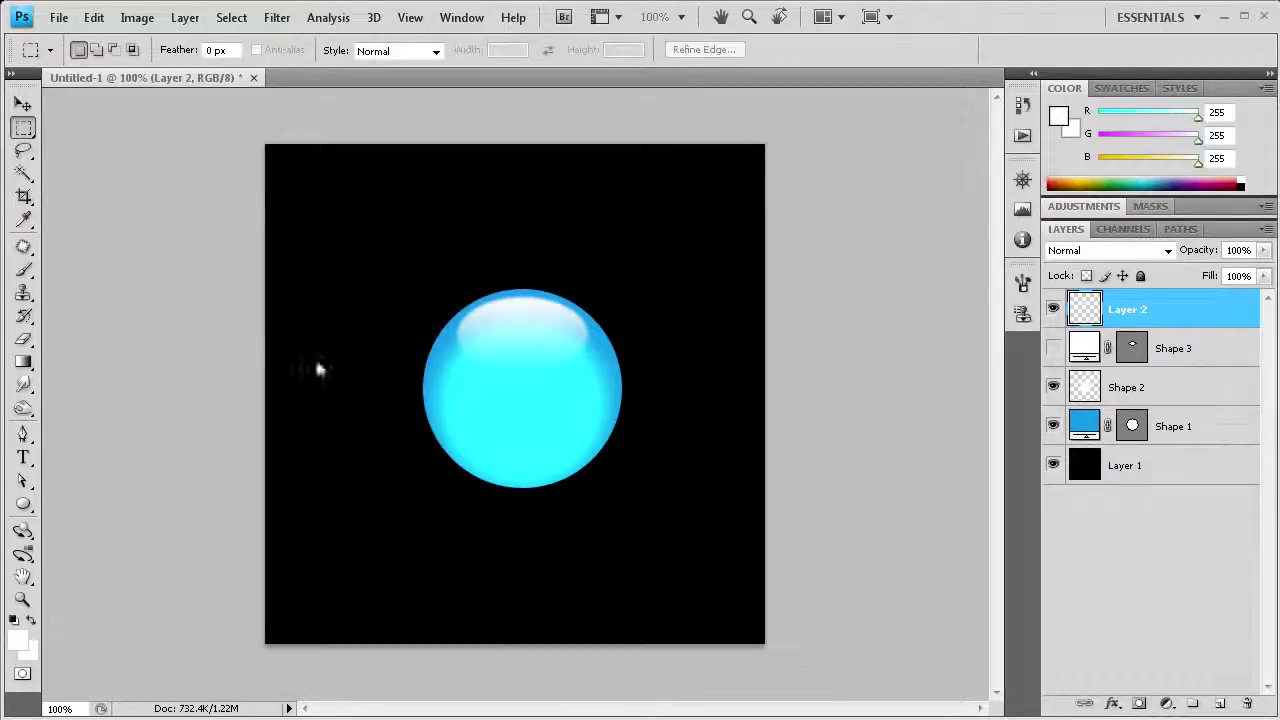